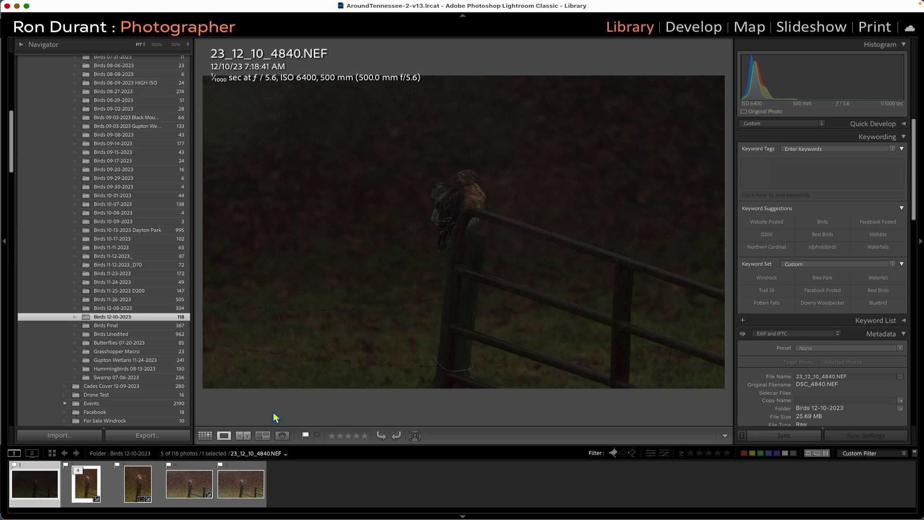
Preview the dark 4840 and brighter 4844 hawk shots full-screen, then show the 4844-Edit.tif copy.
key(f)
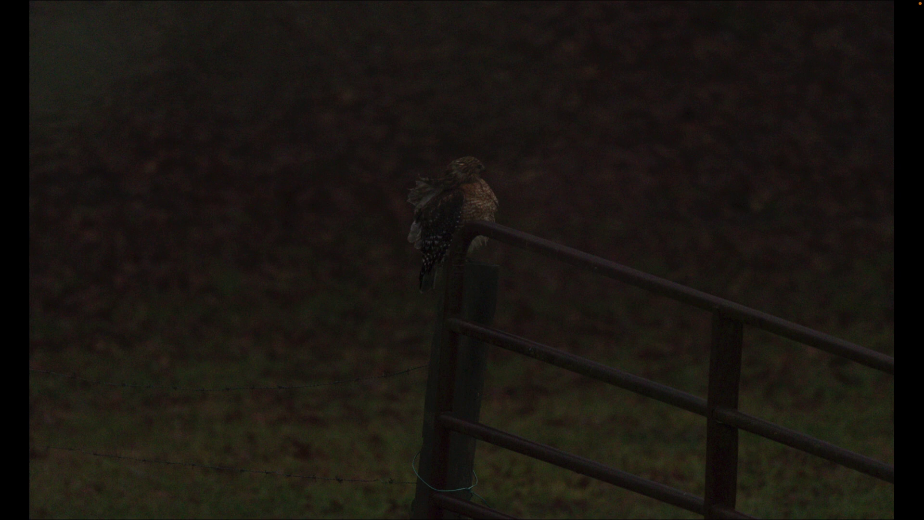
key(Escape)
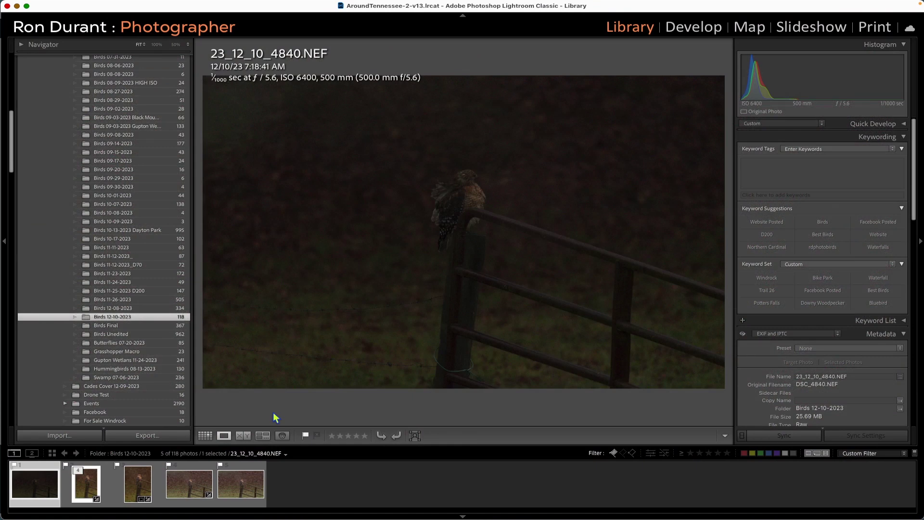
click(205, 468)
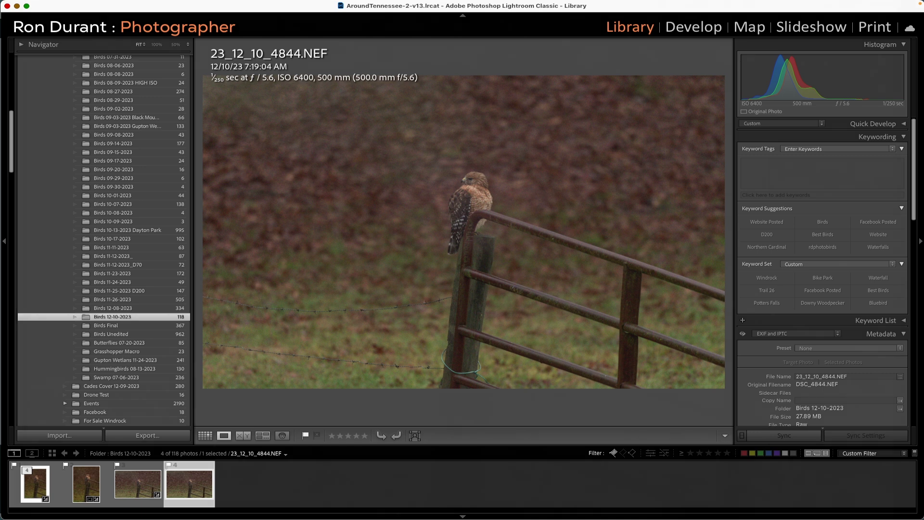
key(f)
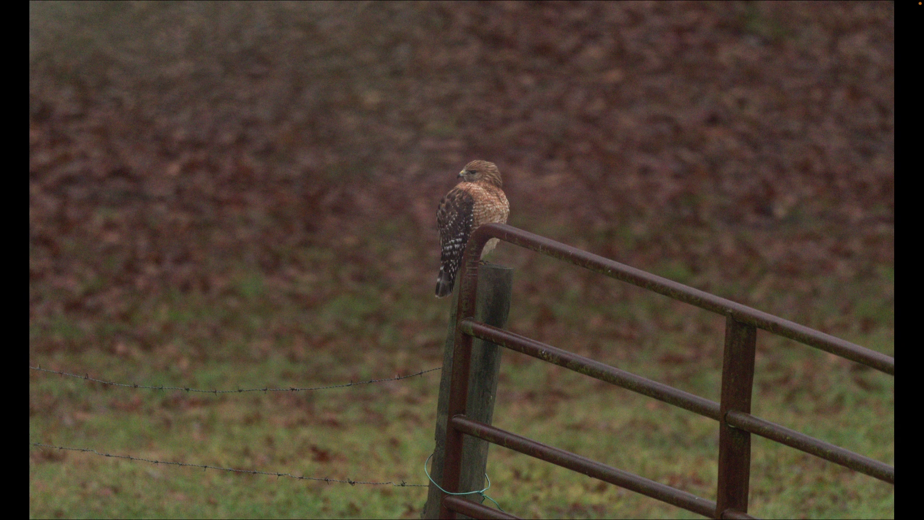
key(Escape)
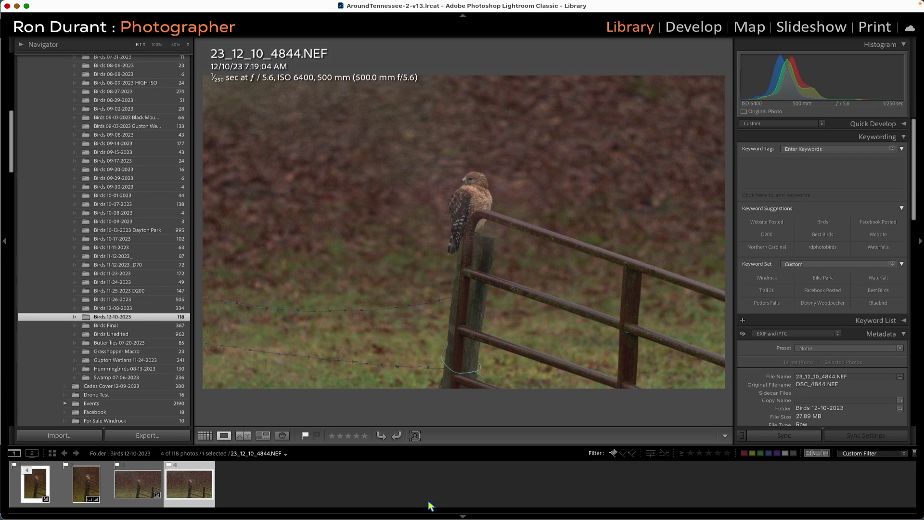
click(136, 489)
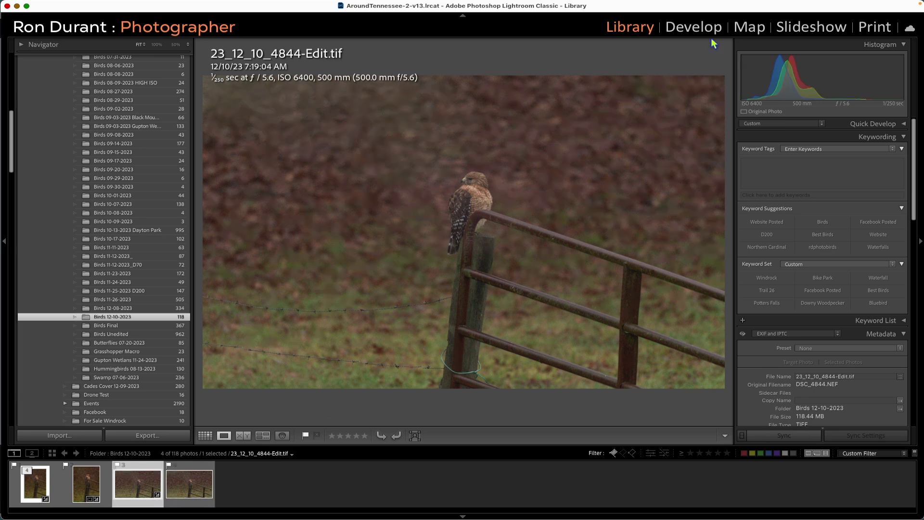
In Develop, apply Auto tone to 23_12_10_4844.NEF and lower Exposure to +0.35.
click(698, 32)
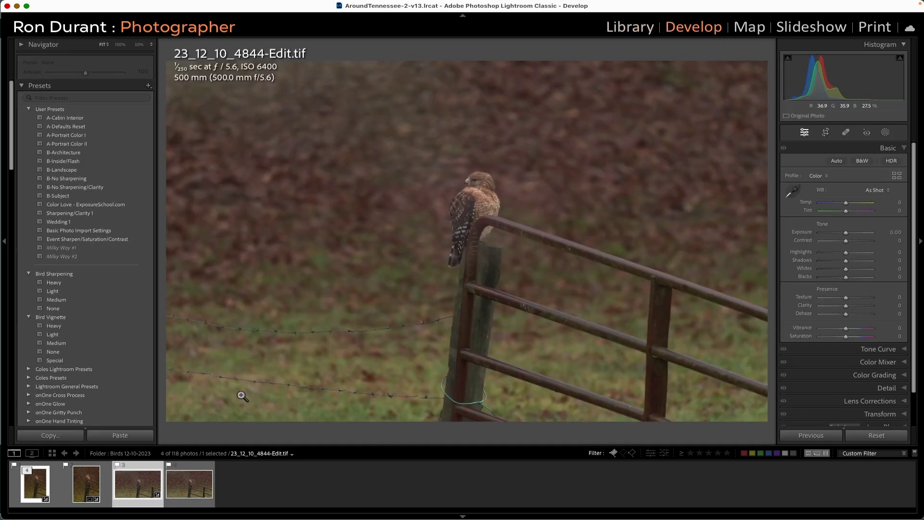
click(203, 496)
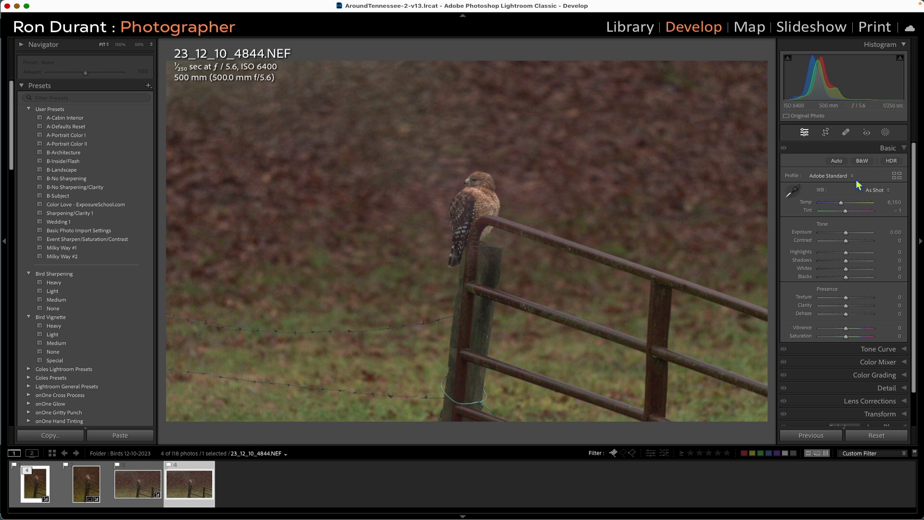
click(837, 160)
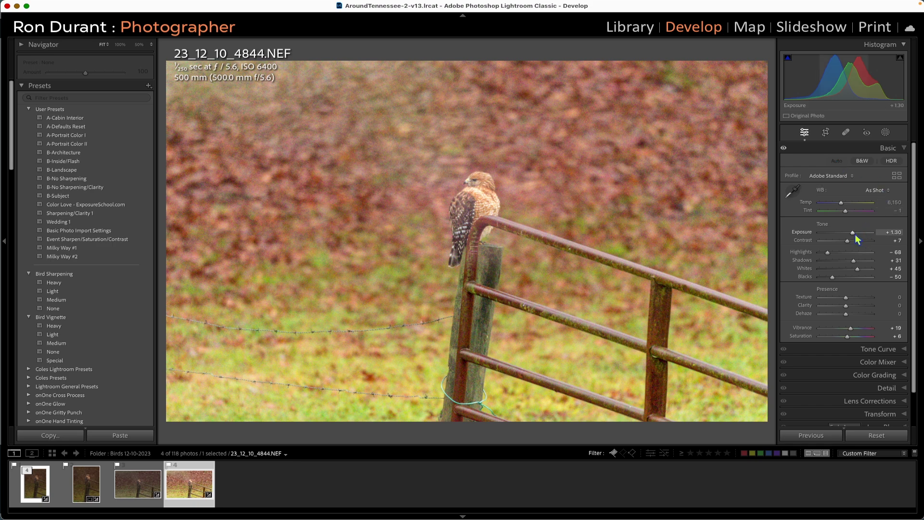
drag(853, 233, 847, 235)
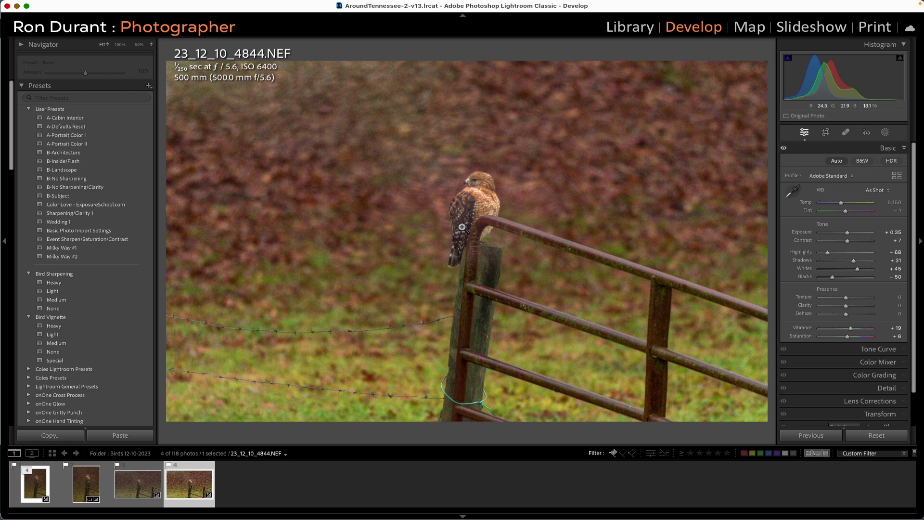
right_click(418, 216)
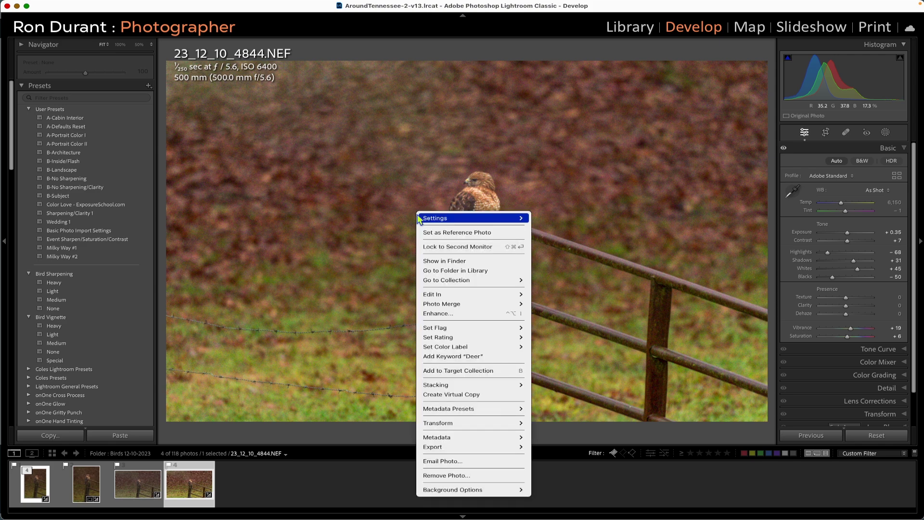
Edit a 16-bit ProPhoto RGB TIFF copy of the hawk photo in Topaz DeNoise AI.
mouse_move(465, 294)
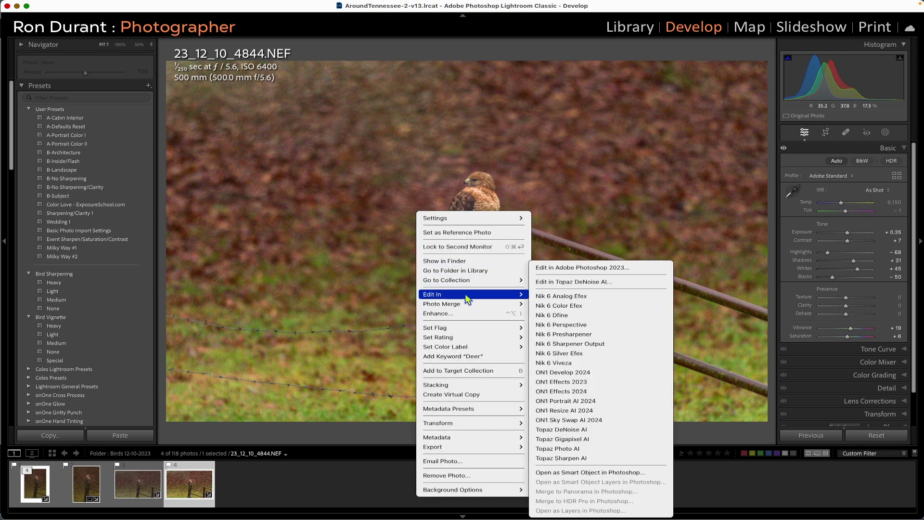
click(558, 429)
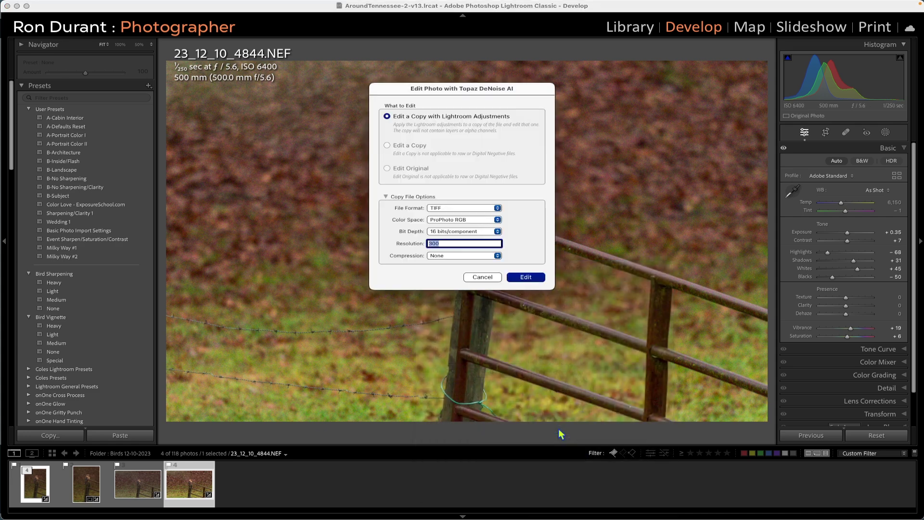
click(520, 281)
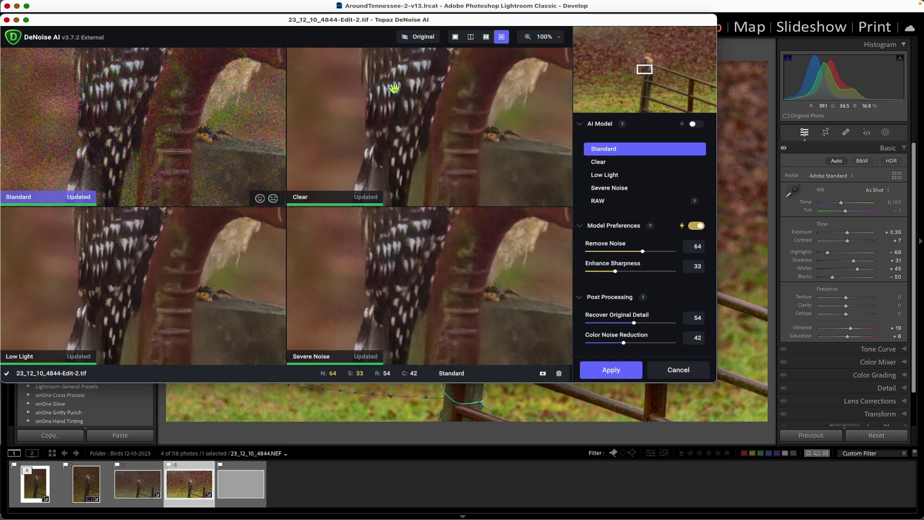
Compare model previews on the hawk's head, then apply Clear with Recover Original Detail at 54.
drag(448, 98, 452, 172)
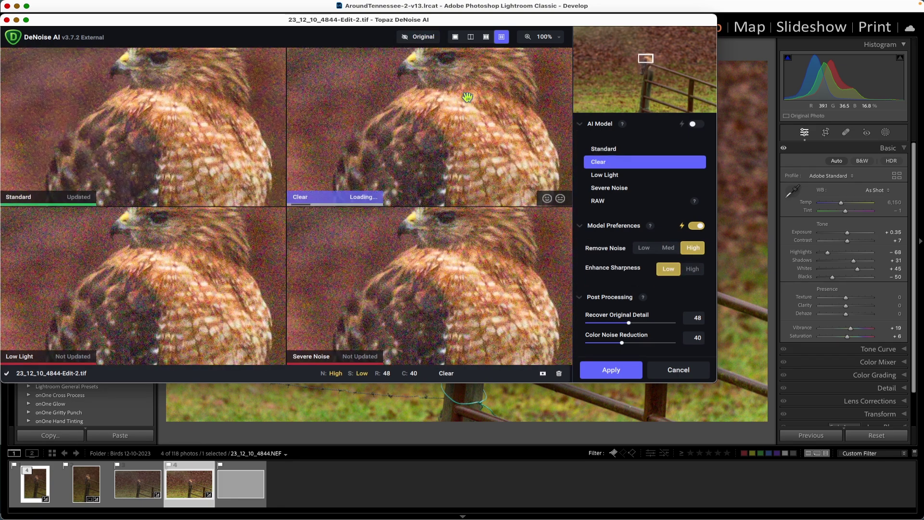
drag(455, 109, 444, 173)
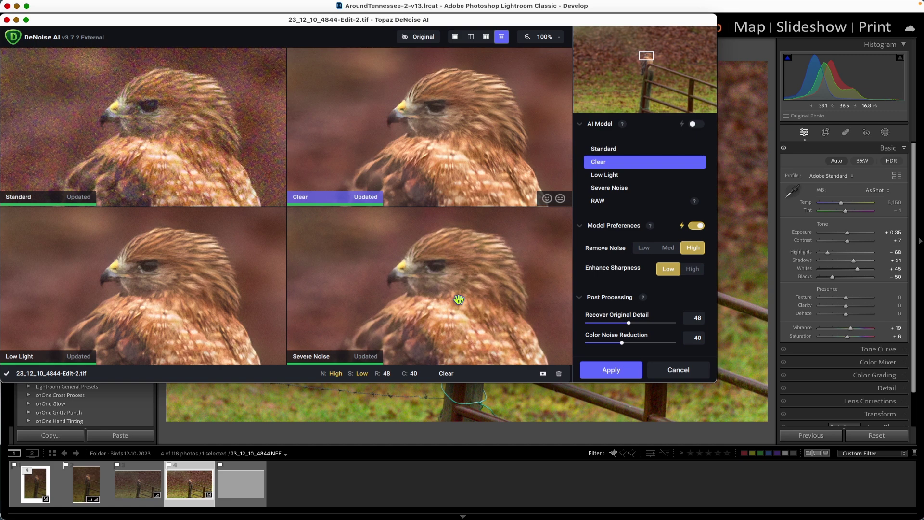
click(211, 267)
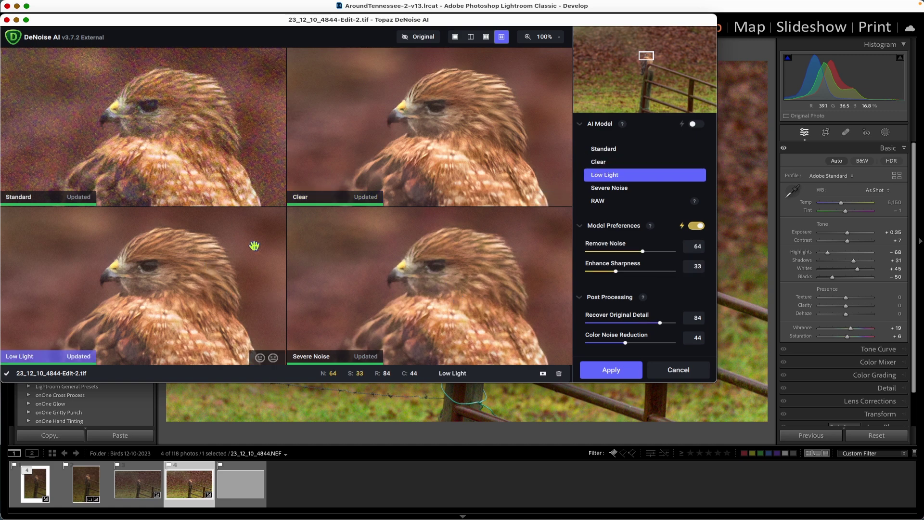
click(395, 129)
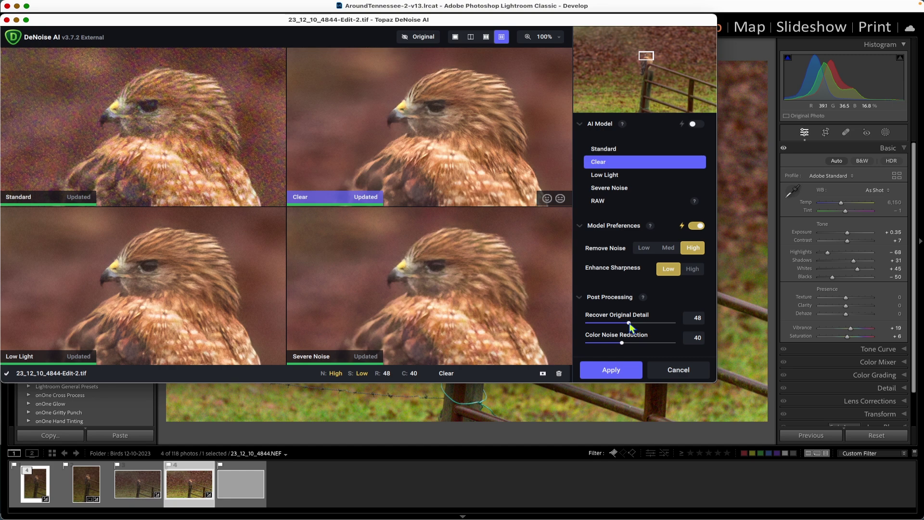
drag(629, 323, 630, 343)
click(611, 370)
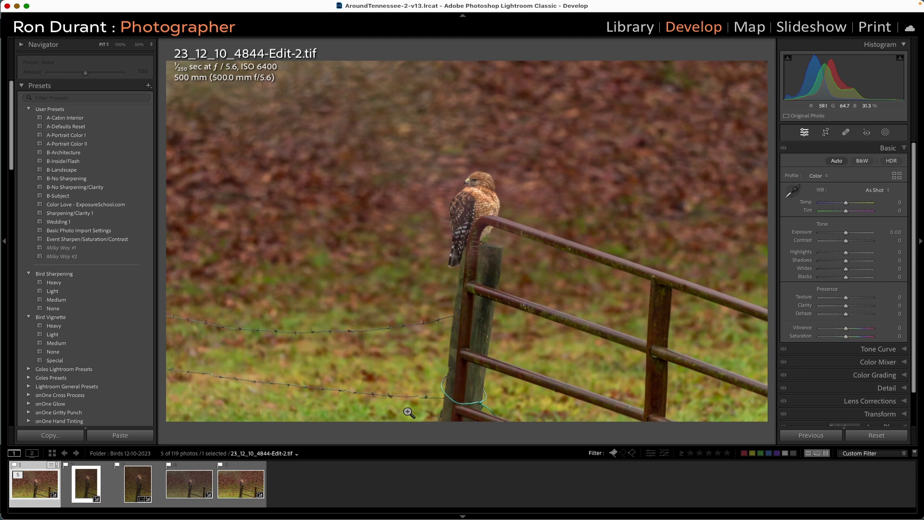
Zoom to 100% on the hawk's chest and compare Edit-2.tif against the noisy original NEF.
click(475, 190)
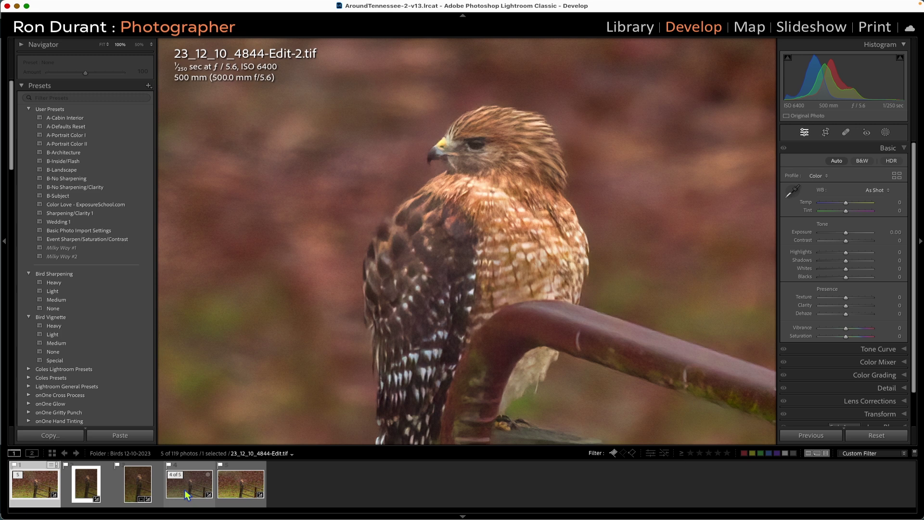
click(241, 490)
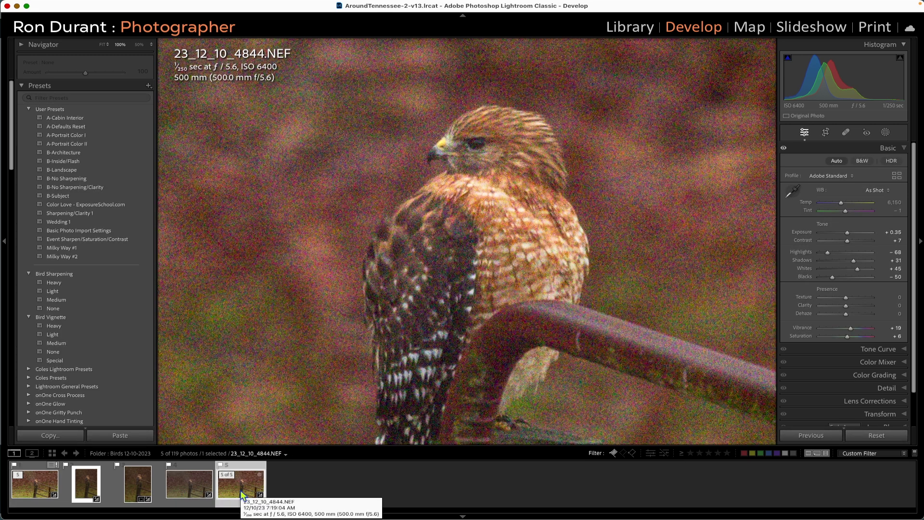
click(30, 489)
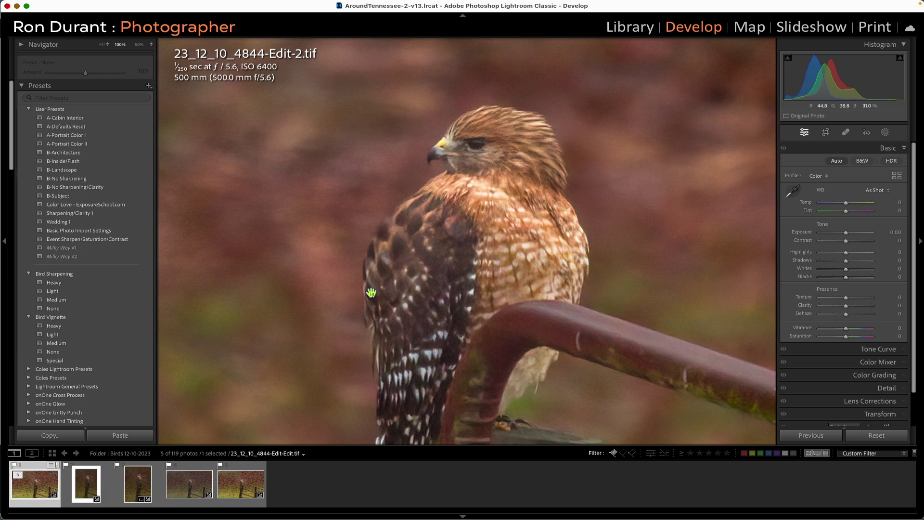
right_click(499, 207)
Edit a TIFF copy of the denoised hawk in Topaz Sharpen AI, creating 4844-Edit-2-Edit.tif.
mouse_move(526, 291)
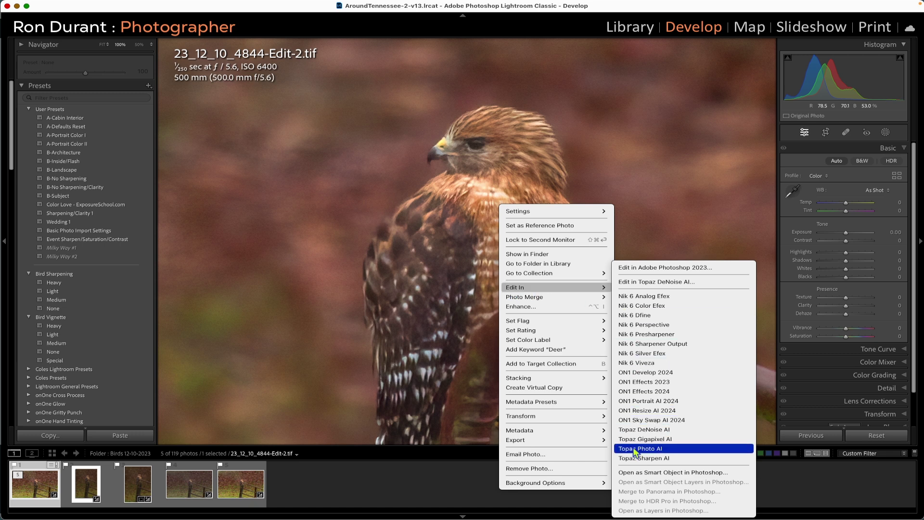
click(646, 459)
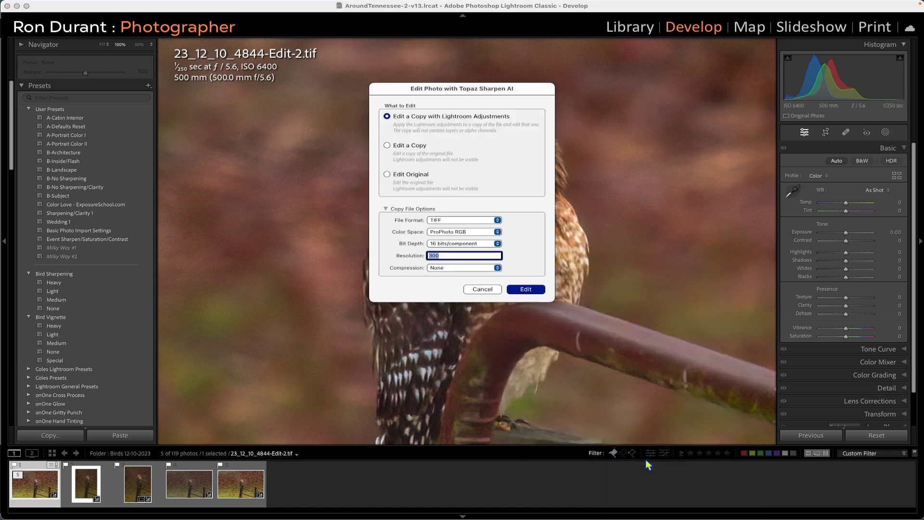
click(522, 290)
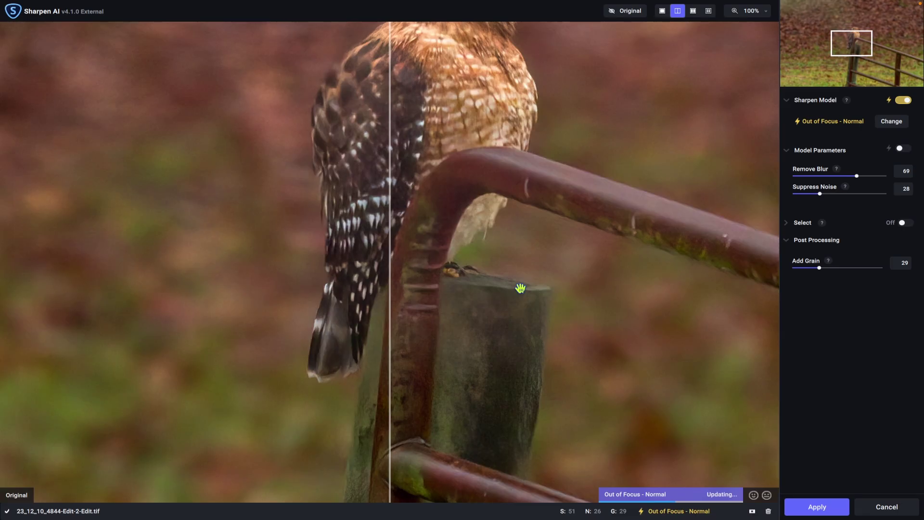
Pan the 100% split preview over the hawk's head and chest to judge Out of Focus - Normal sharpening.
drag(859, 40, 854, 34)
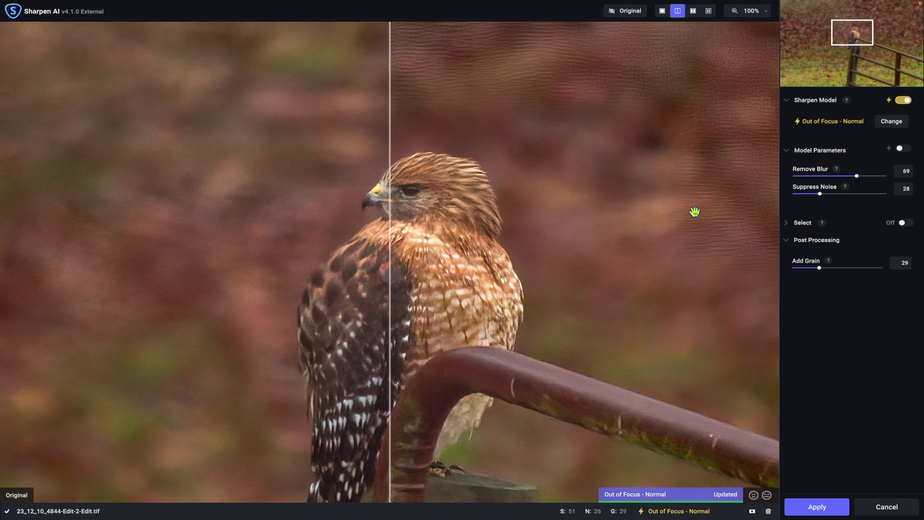
drag(389, 278, 344, 278)
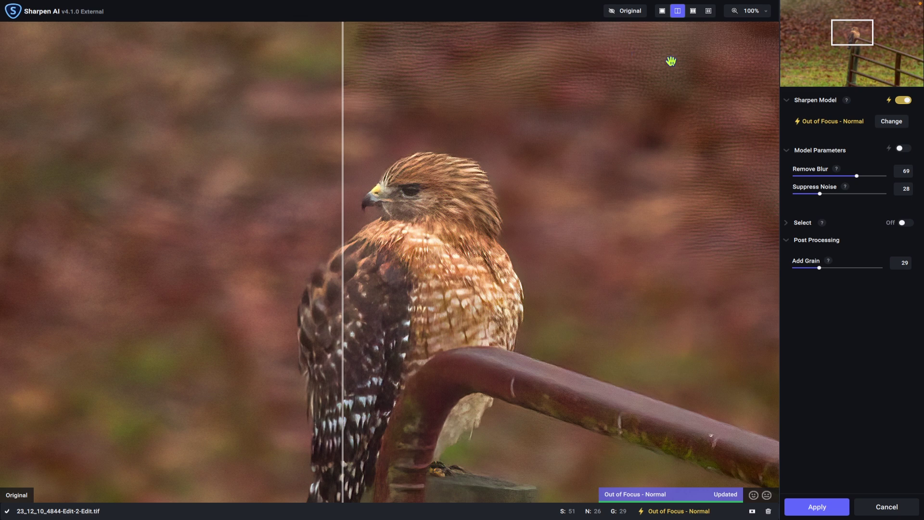
mouse_move(833, 41)
mouse_down()
mouse_move(864, 19)
mouse_move(841, 36)
mouse_move(848, 31)
mouse_up()
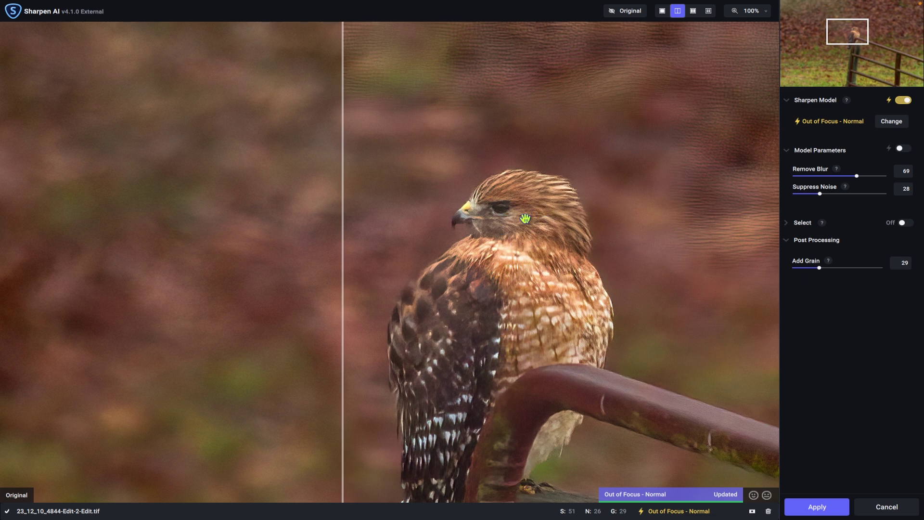
drag(530, 221, 490, 155)
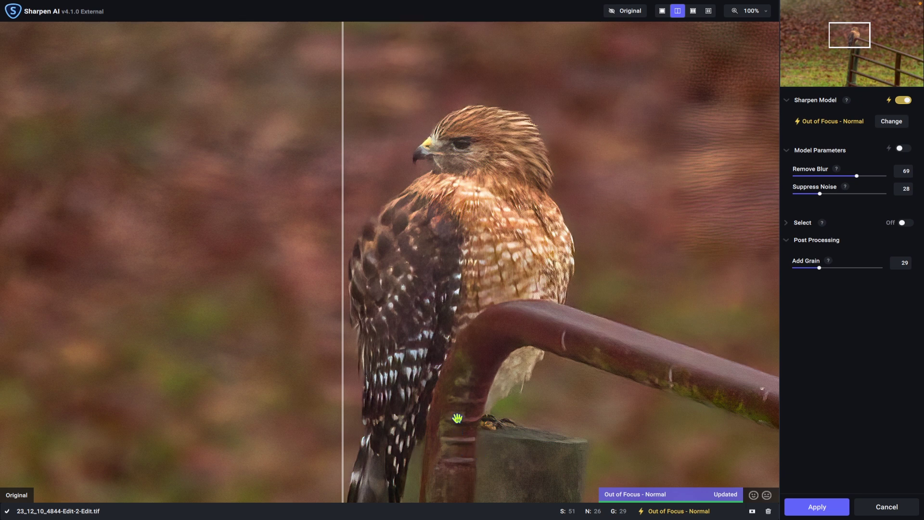
click(752, 512)
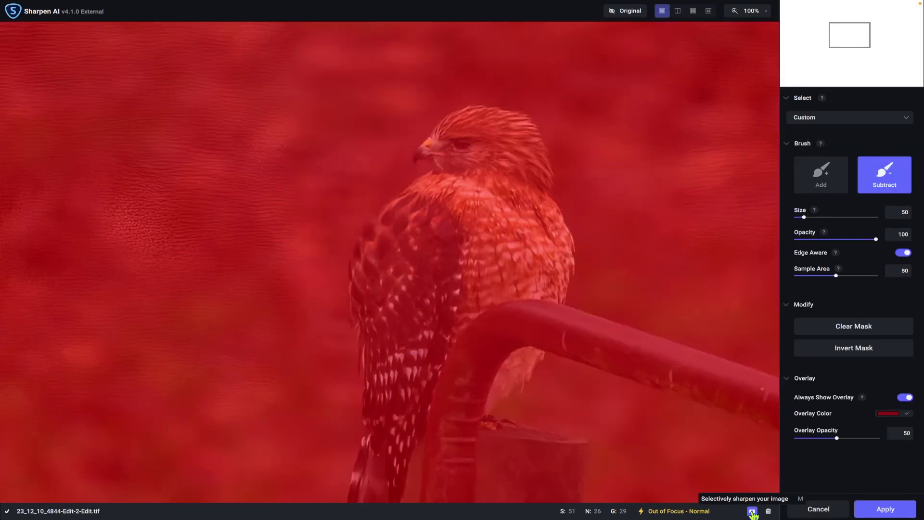
Mask sharpening to the hawk's chest and neck, use auto Remove Blur 56 and Suppress Noise 30, and apply.
click(823, 182)
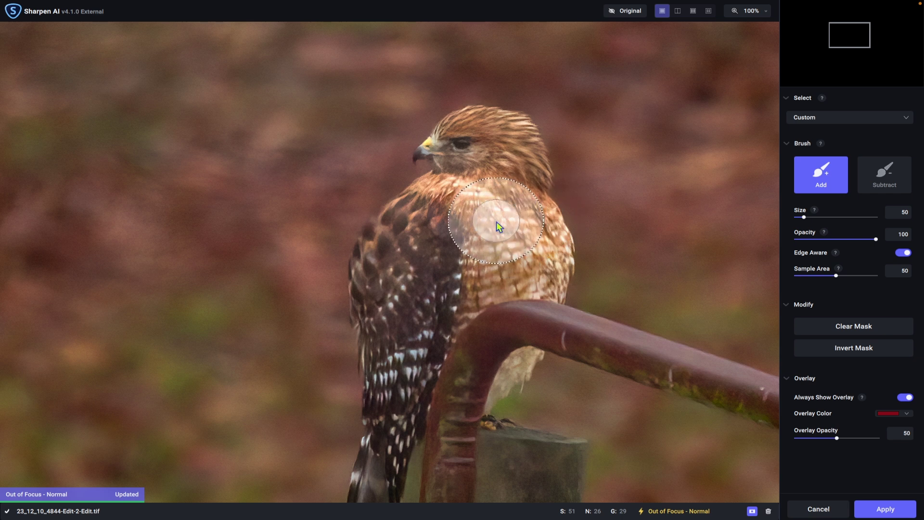
mouse_move(518, 249)
mouse_down()
mouse_move(514, 195)
mouse_move(530, 235)
mouse_move(494, 148)
mouse_move(457, 175)
mouse_move(415, 238)
mouse_move(491, 261)
mouse_move(530, 255)
mouse_move(540, 238)
mouse_move(537, 248)
mouse_move(418, 237)
mouse_move(482, 174)
mouse_move(455, 156)
mouse_move(464, 140)
mouse_move(476, 131)
mouse_move(507, 145)
mouse_up()
click(888, 509)
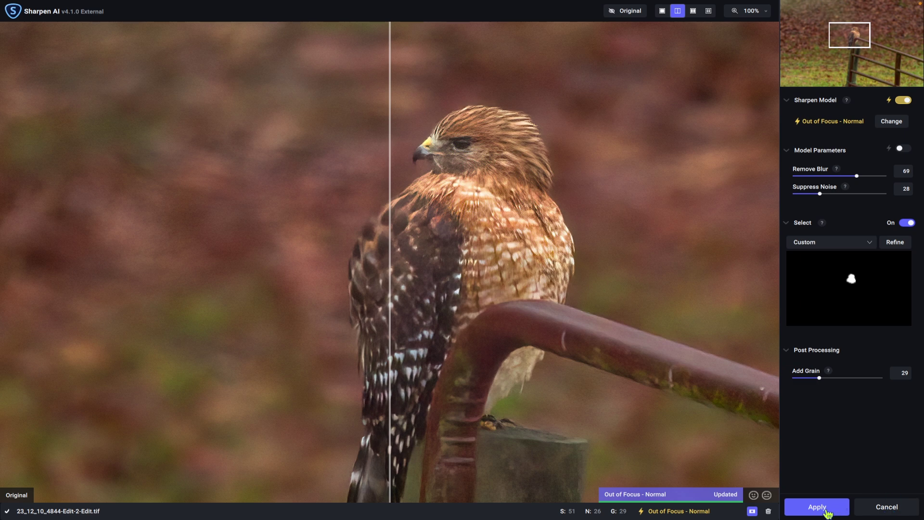
click(910, 152)
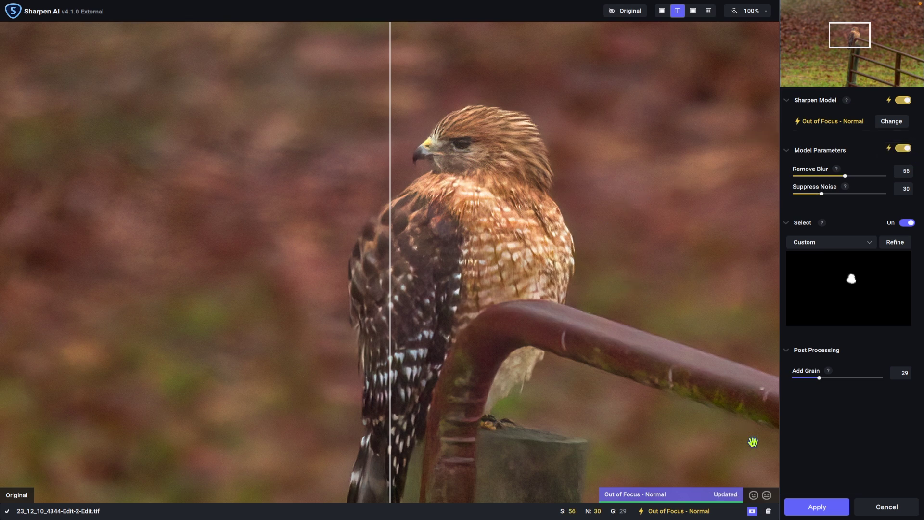
click(814, 514)
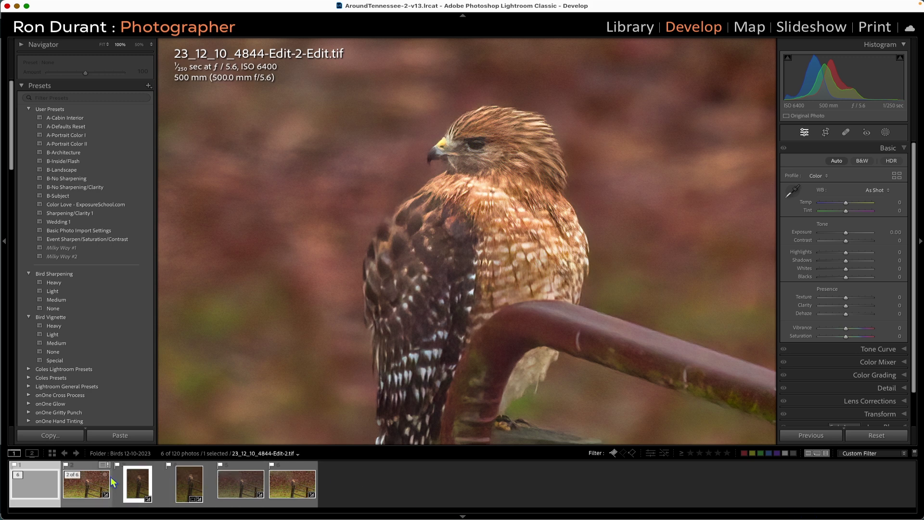
Compare Edit-2.tif with the original NEF and unflag three extra edited copies.
click(85, 488)
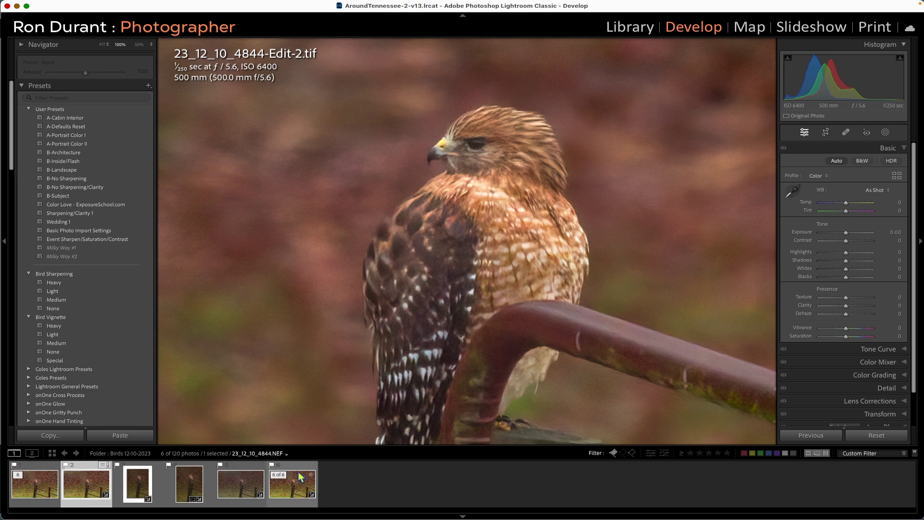
click(299, 489)
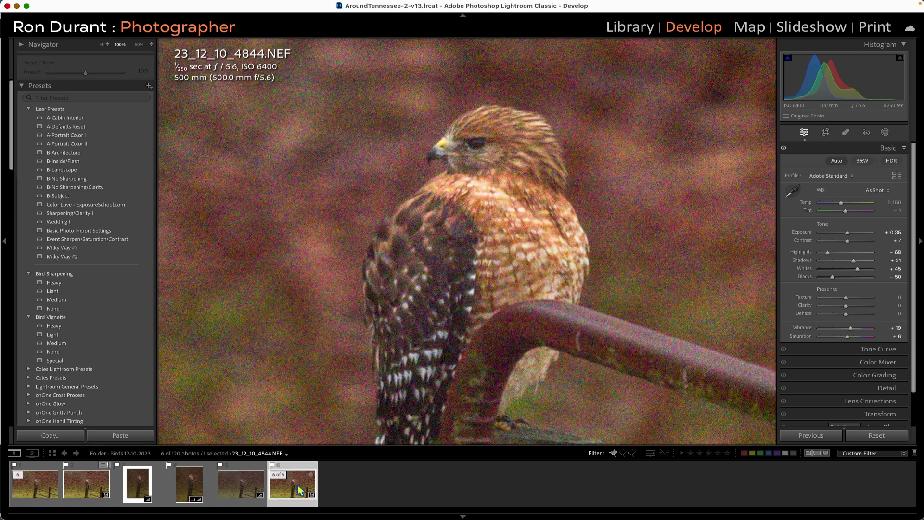
click(75, 468)
key(u)
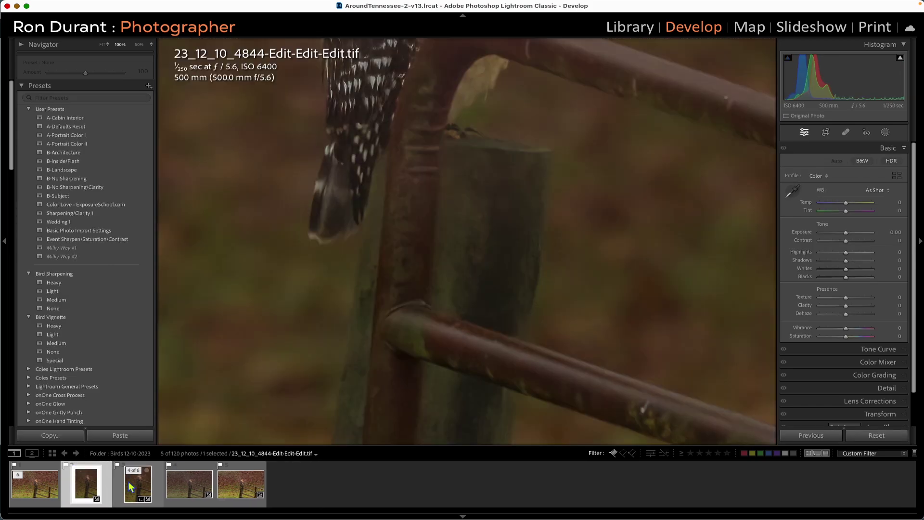
key(u)
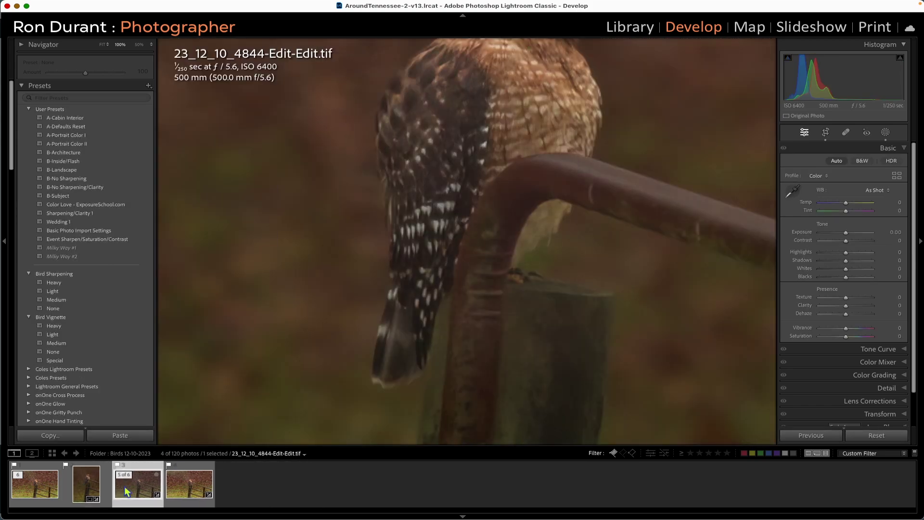
key(u)
Compare the cleaned Edit-2-Edit.tif and noisy NEF full-screen, ending on the cleaned version.
click(118, 489)
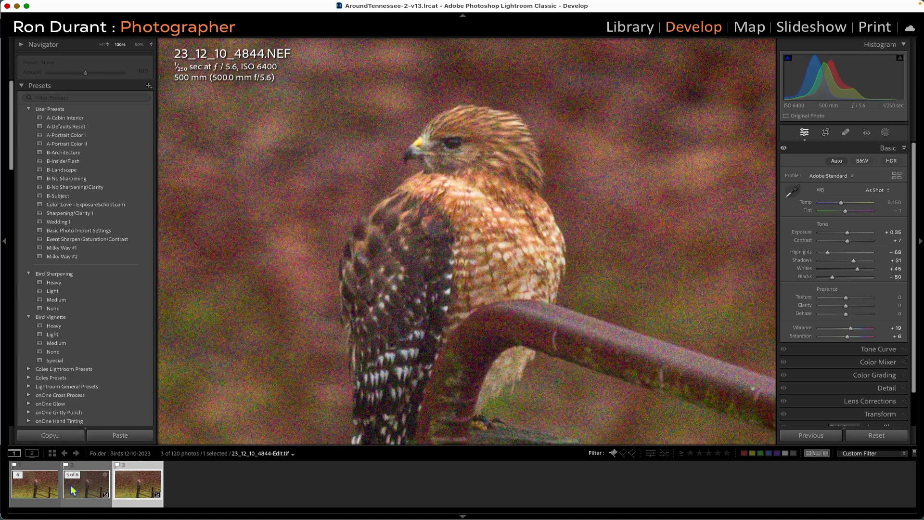
click(43, 486)
click(88, 487)
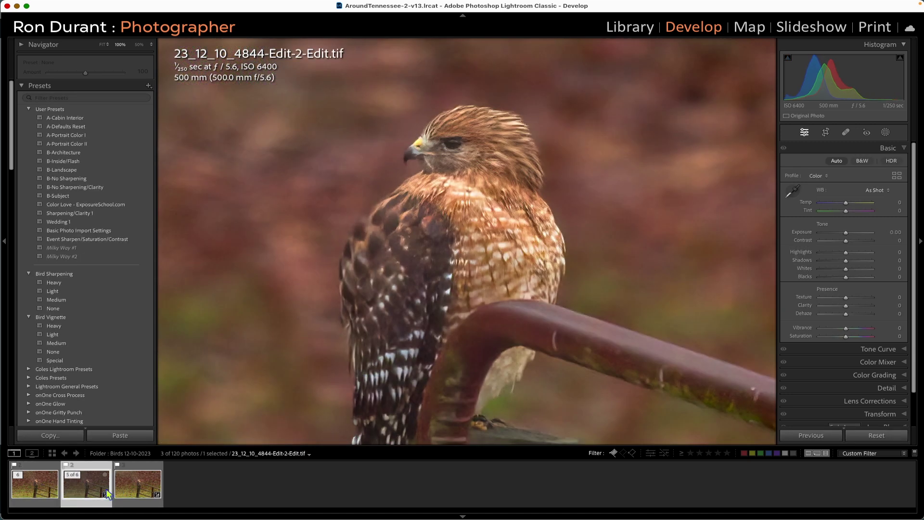
click(135, 489)
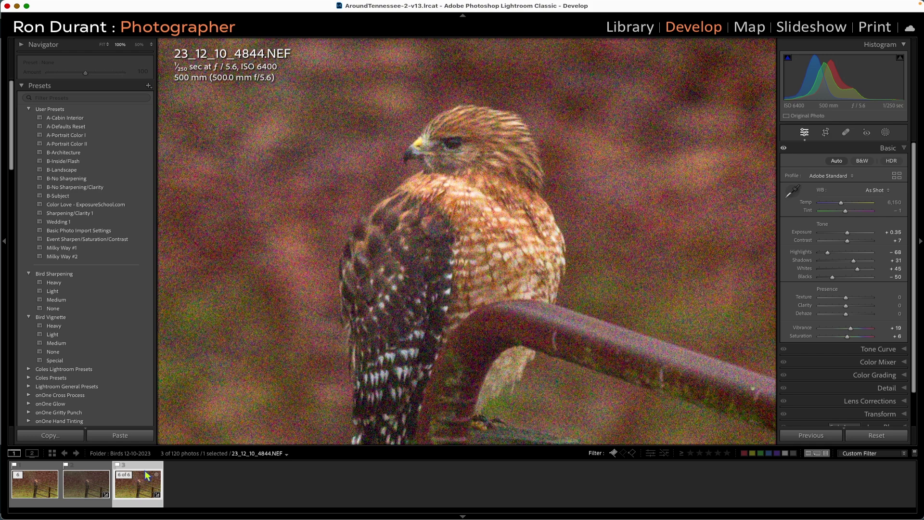
key(f)
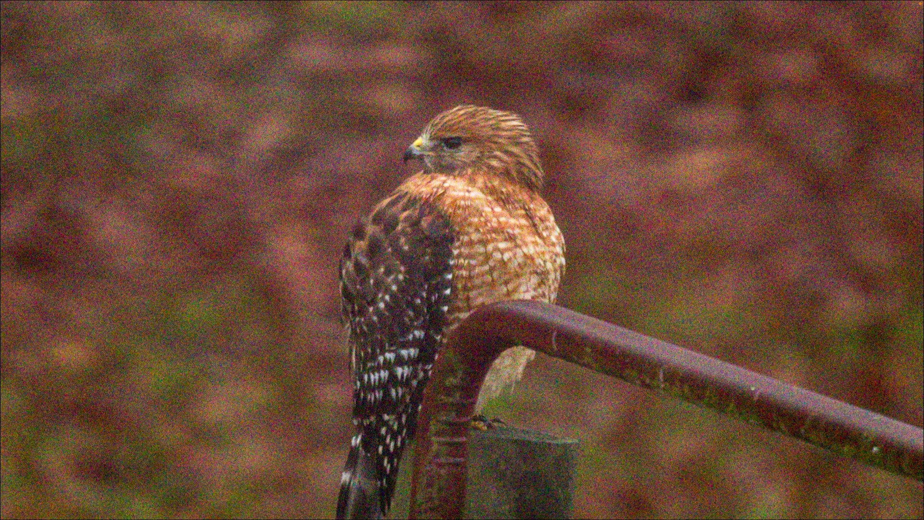
key(Left)
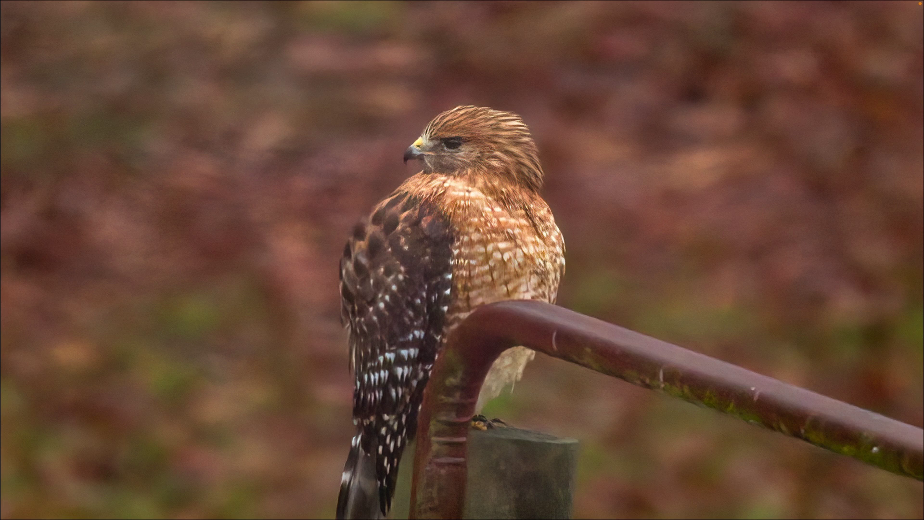
click(481, 174)
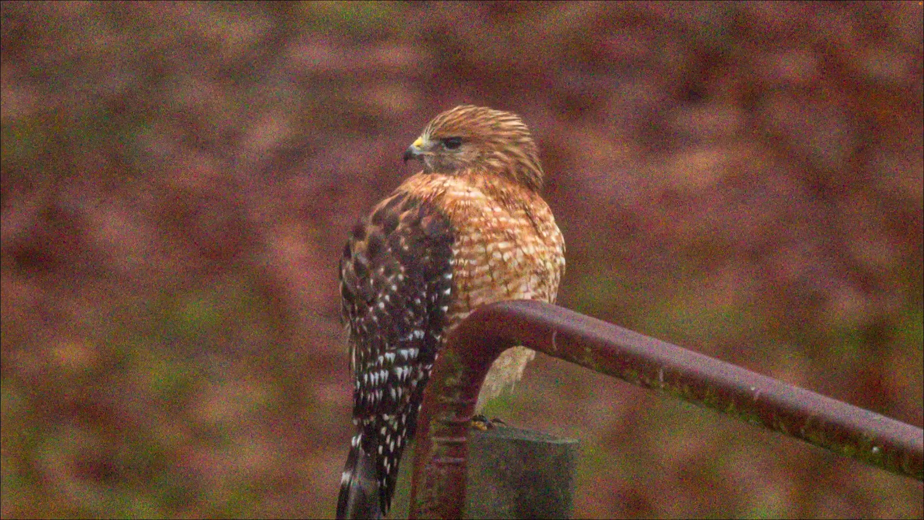
key(Escape)
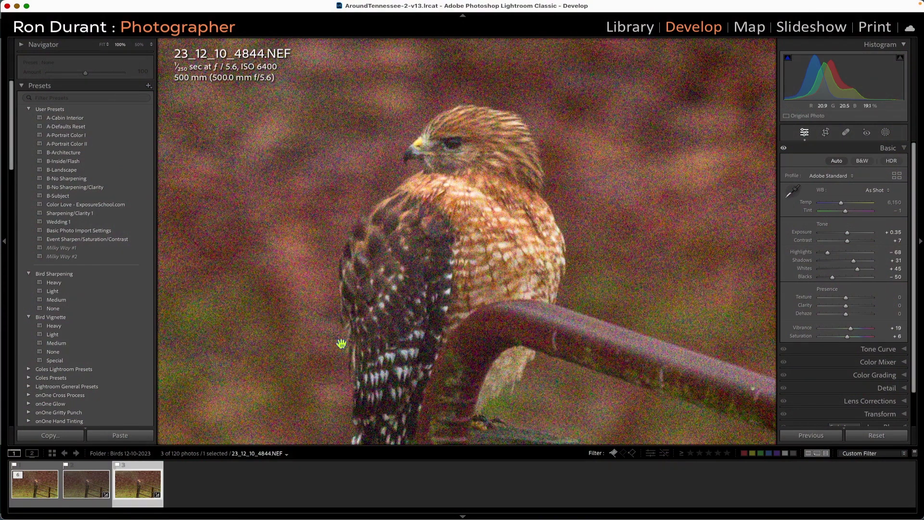
click(27, 489)
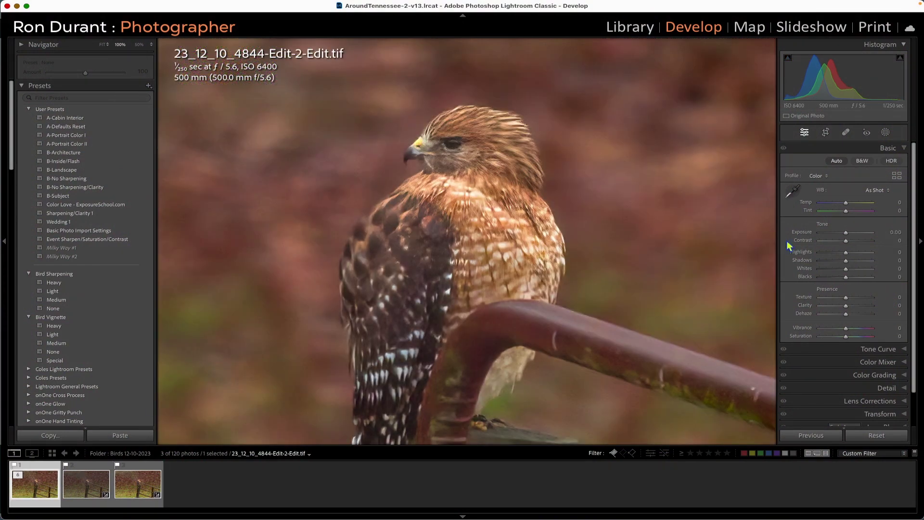
Add a Subject mask (Mask 1) covering the hawk and gate, and expand its components.
click(886, 132)
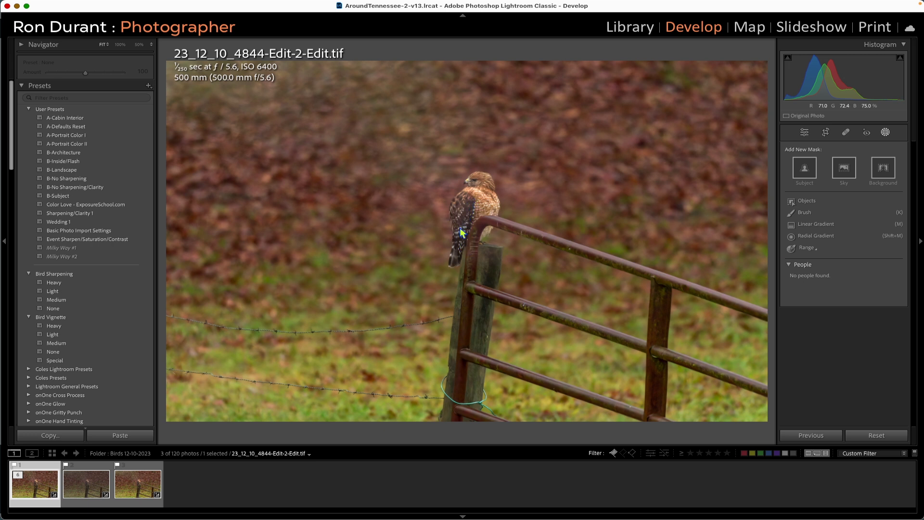
click(886, 132)
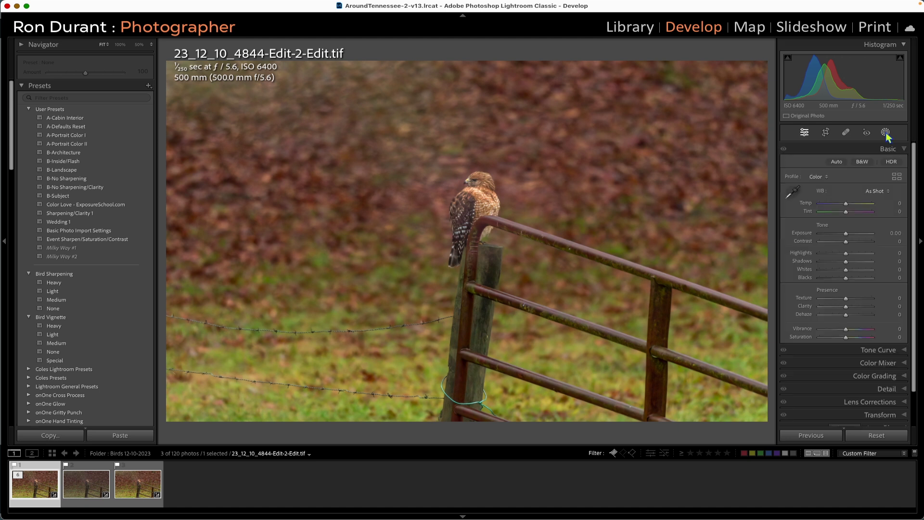
click(886, 132)
click(805, 167)
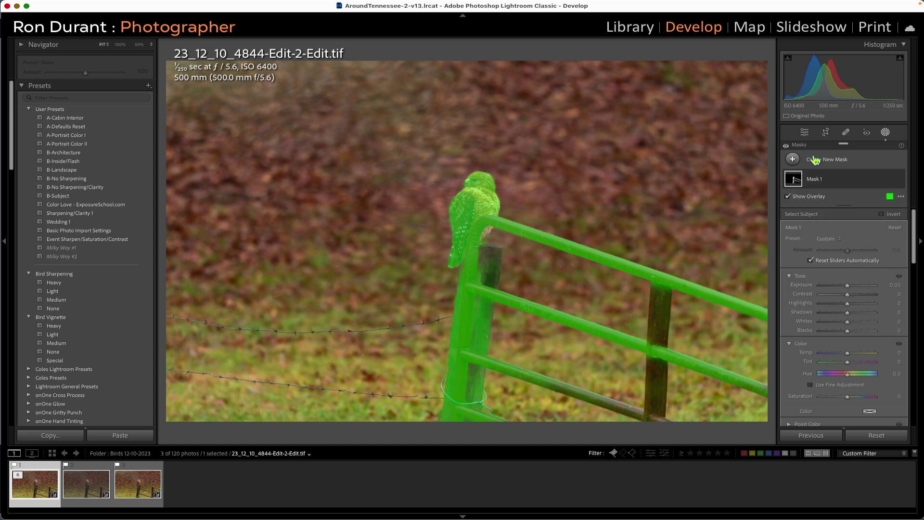
click(848, 178)
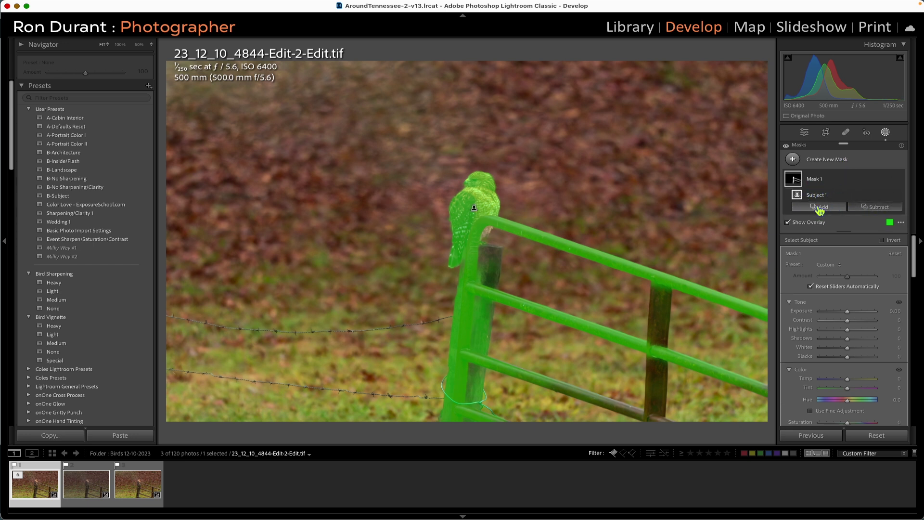
Subtract a linear gradient from Mask 1 so the mask fades off the gate onto the hawk.
click(880, 208)
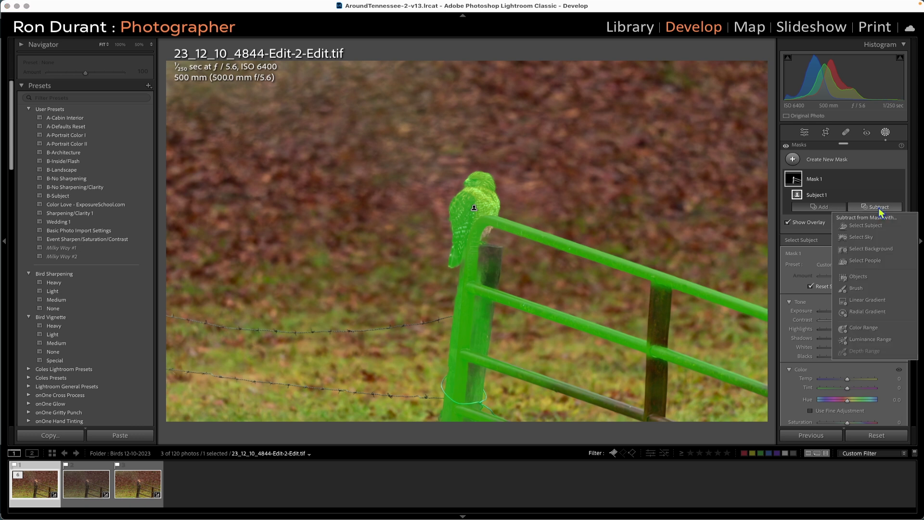
click(867, 298)
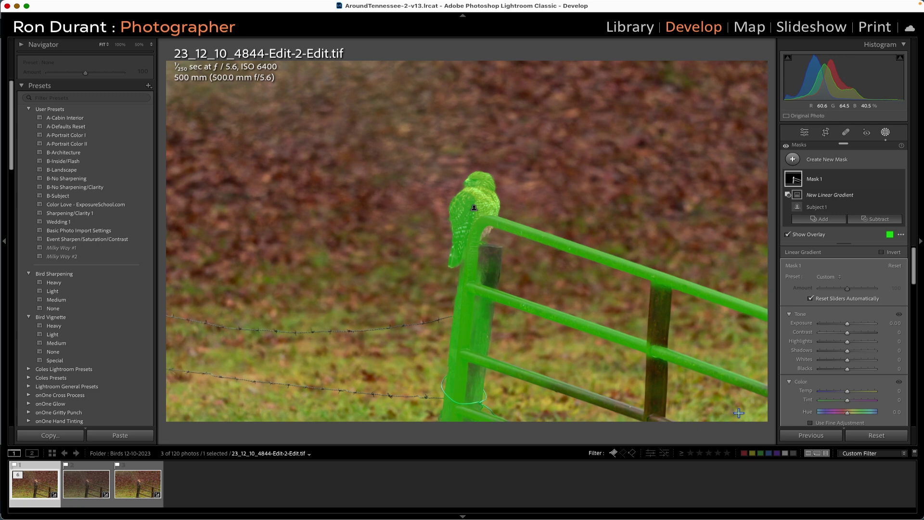
drag(754, 414, 274, 50)
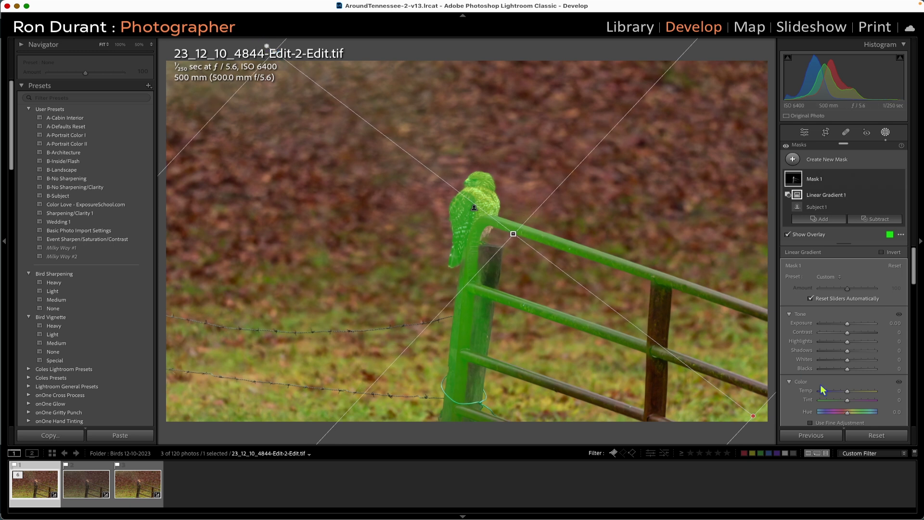
drag(752, 416, 569, 287)
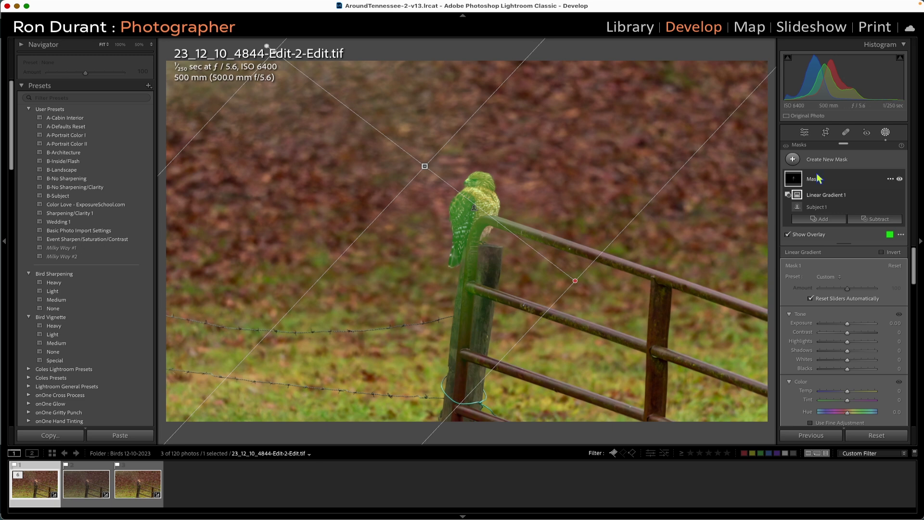
click(828, 178)
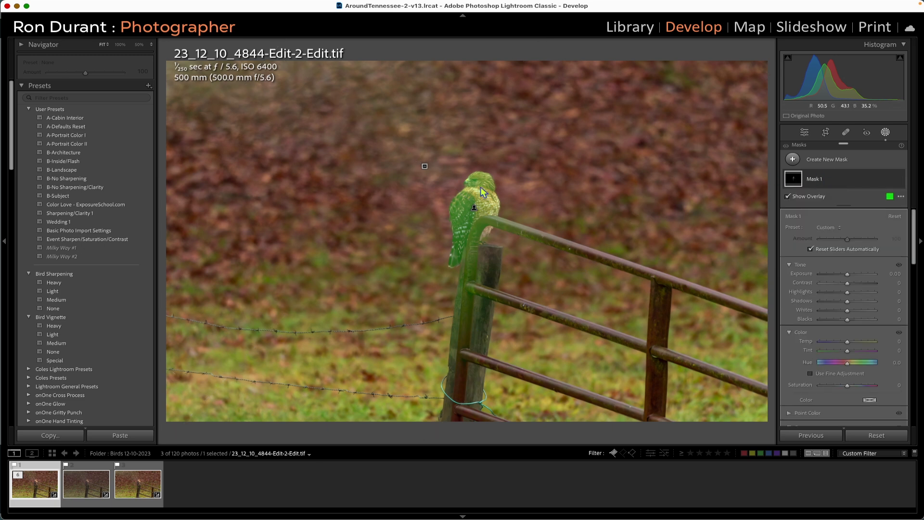
click(441, 205)
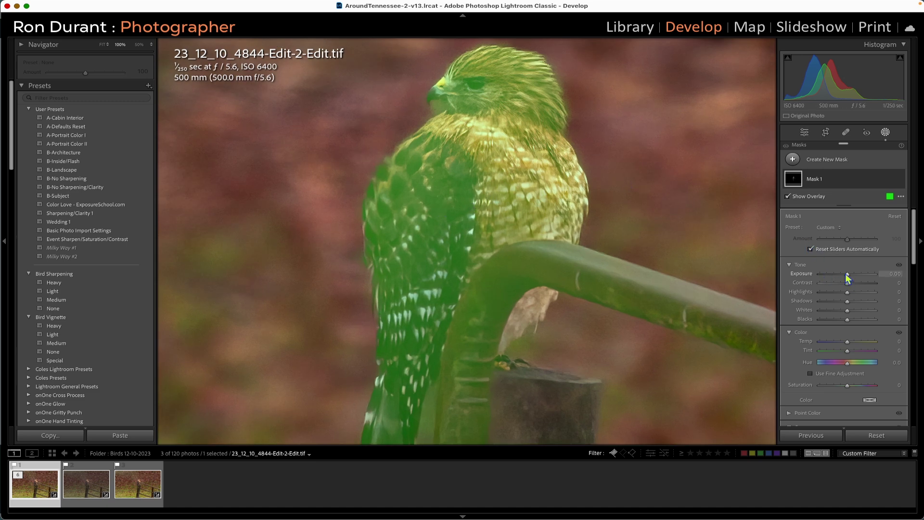
With the overlay hidden, set the hawk's exposure to 0.23, contrast -16 and highlights -19.
key(o)
drag(845, 273, 847, 273)
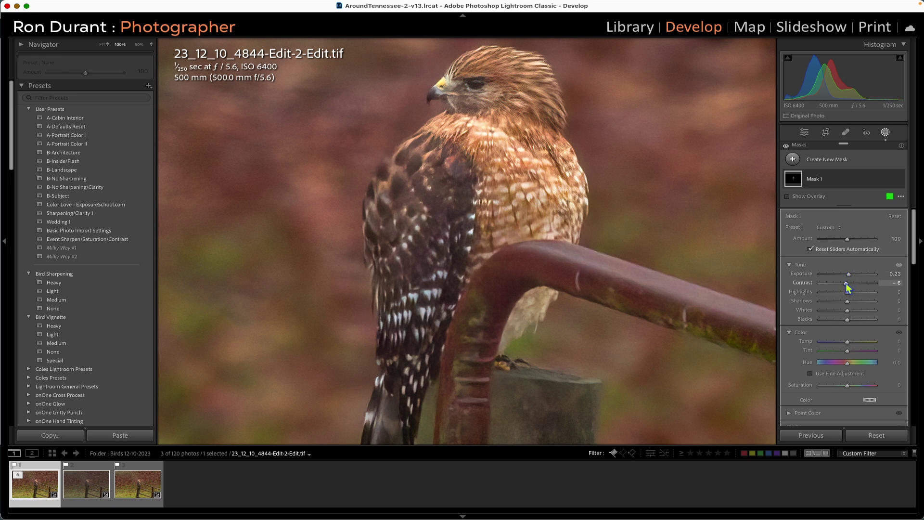
drag(844, 283, 842, 282)
drag(843, 292, 842, 293)
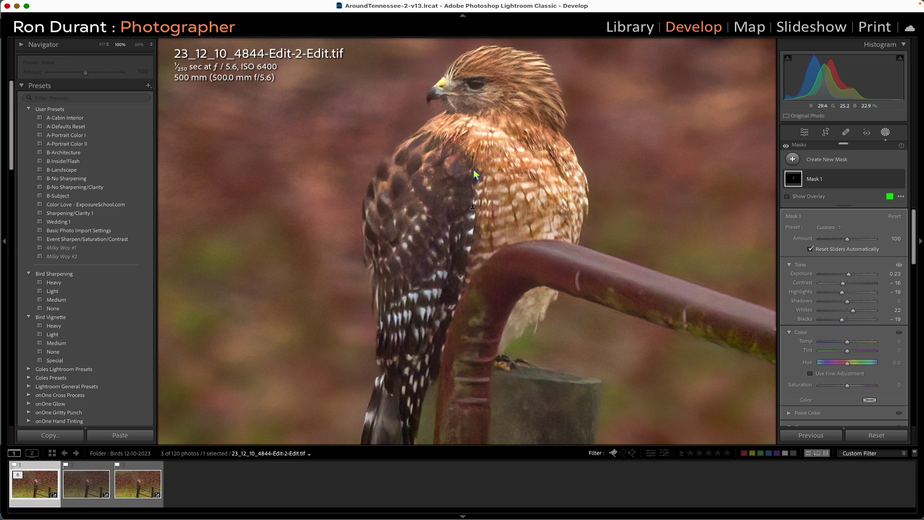
drag(913, 243, 920, 310)
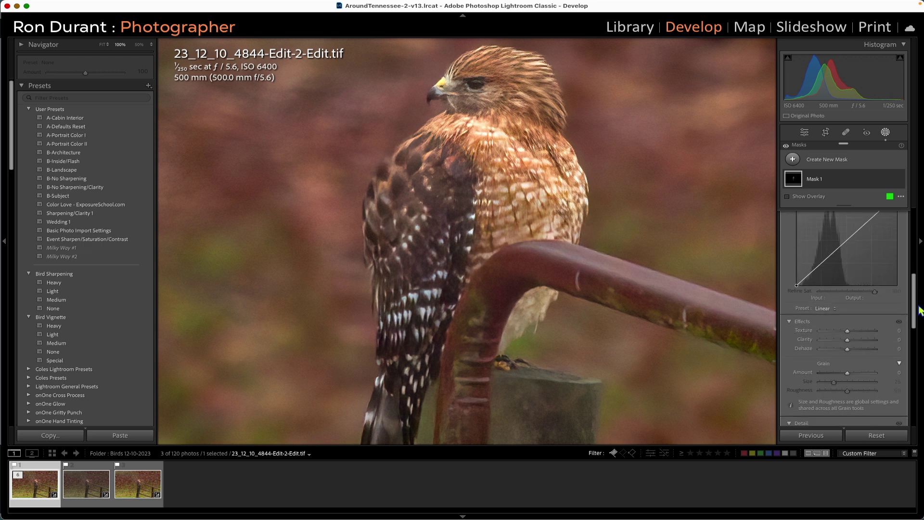
drag(916, 311, 916, 329)
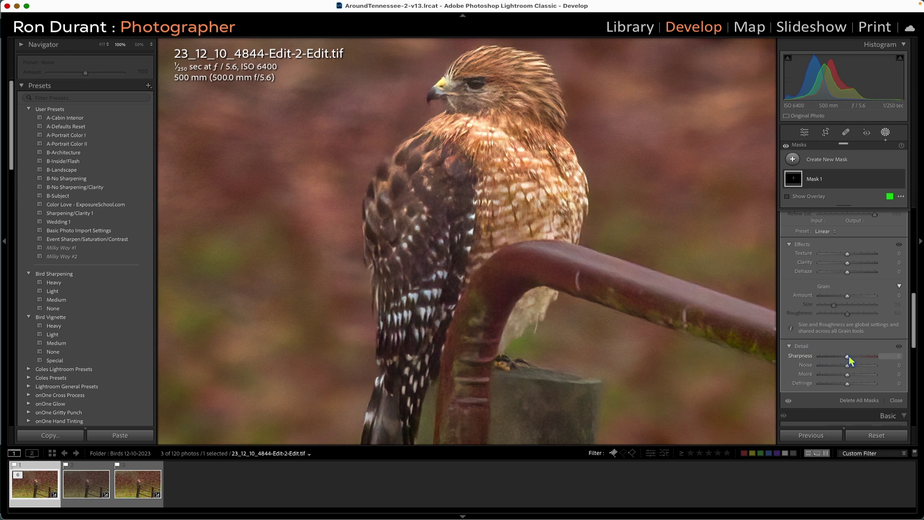
Sharpen the hawk's feathers and add texture, checking the result at 100% and full view.
drag(845, 356, 854, 363)
drag(846, 251, 851, 254)
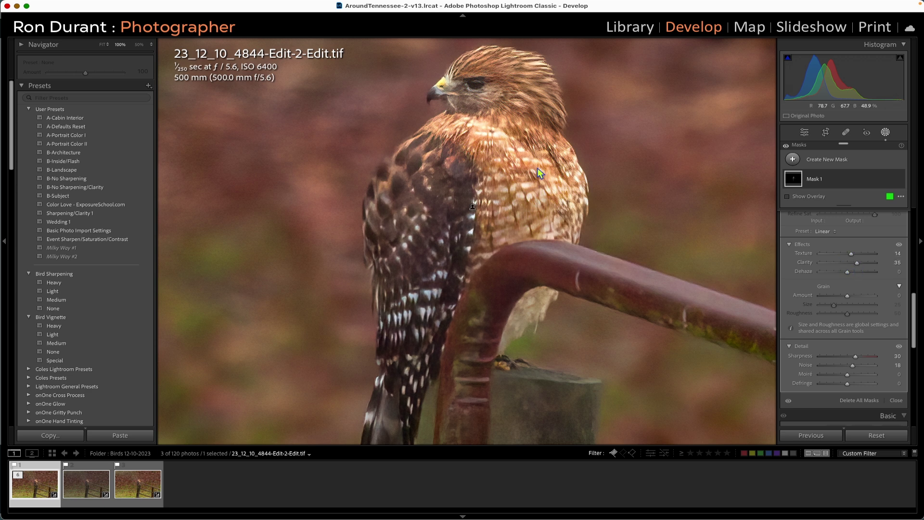
key(z)
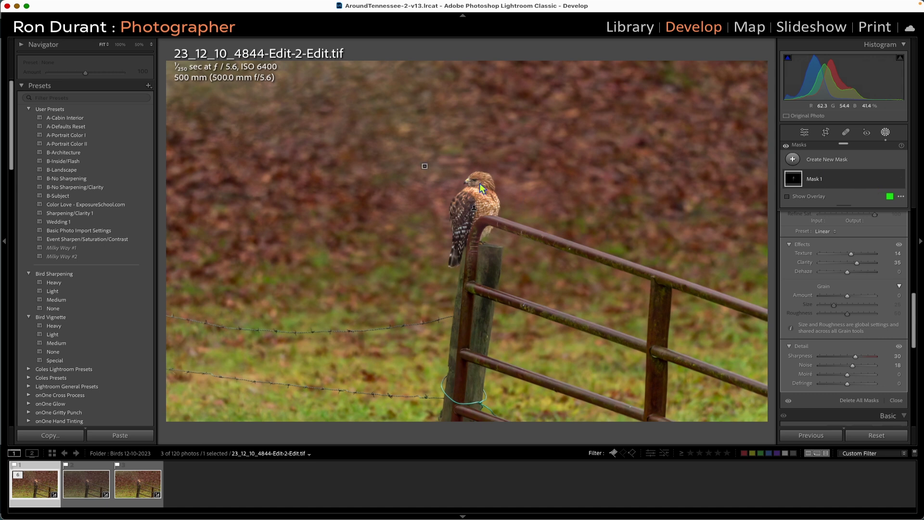
key(z)
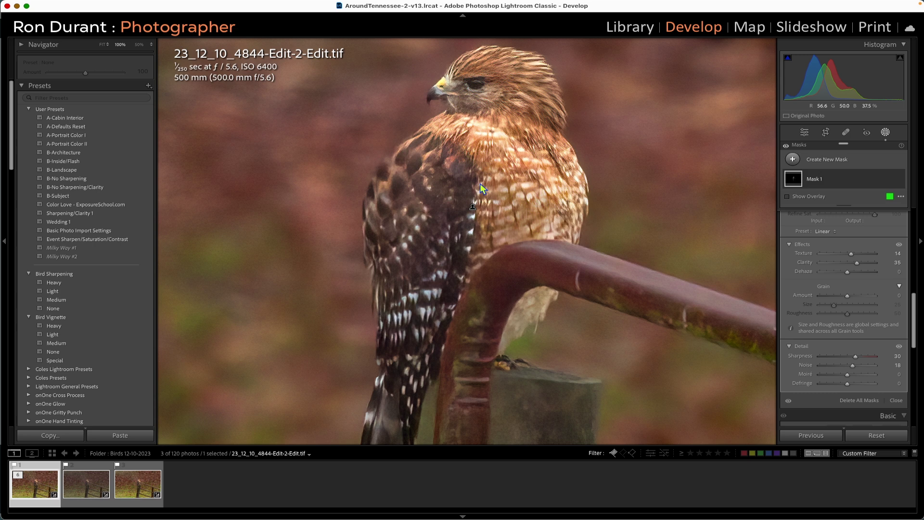
key(z)
click(846, 179)
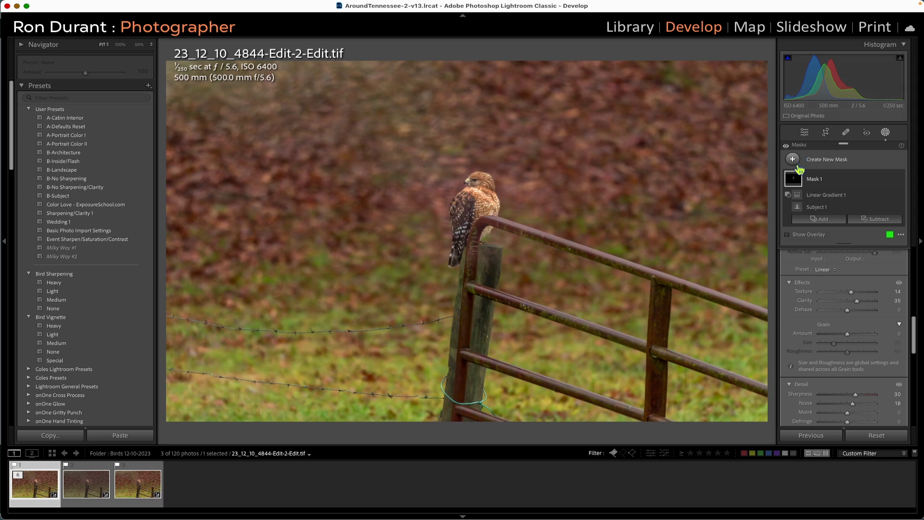
Duplicate Mask 1 as an inverted background mask and darken its exposure to -0.74.
click(888, 178)
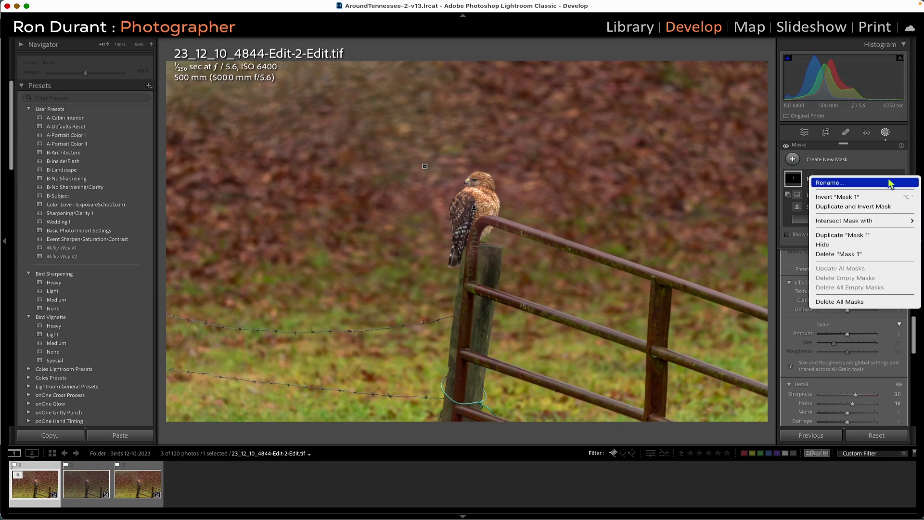
click(869, 206)
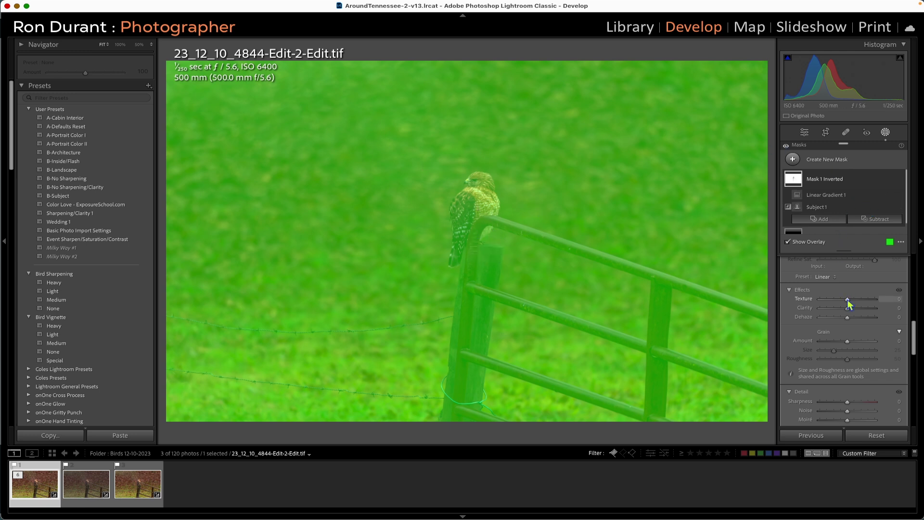
scroll(847, 300, up, 3)
scroll(849, 316, up, 5)
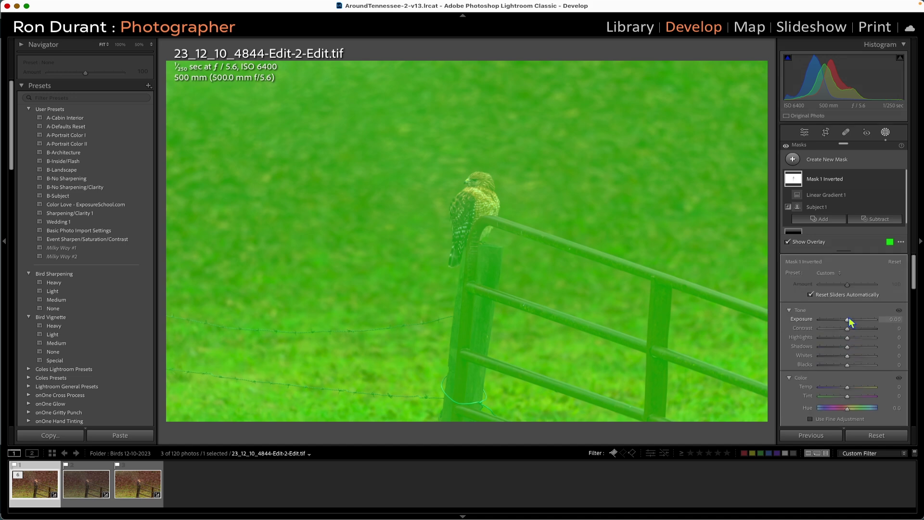
key(o)
drag(847, 319, 843, 339)
Warm the background's colour temperature and reduce its texture to -11.
scroll(857, 349, down, 1)
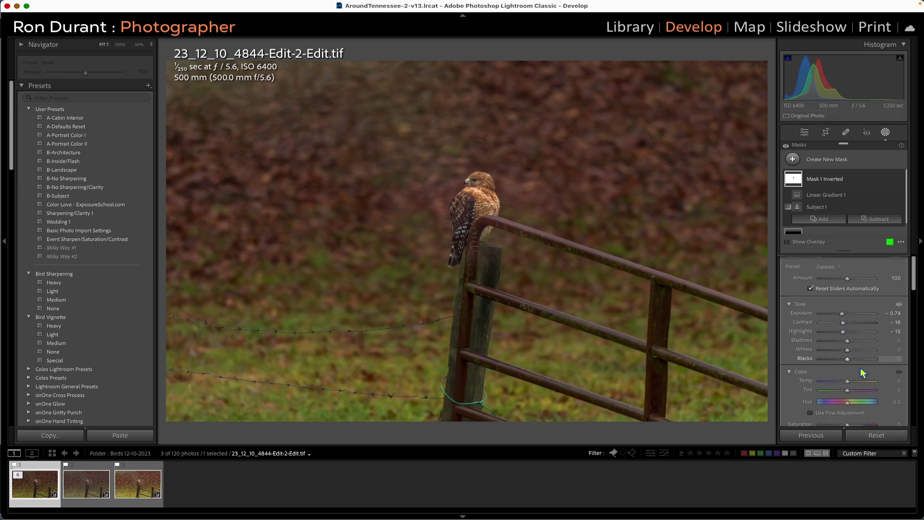
drag(847, 382, 854, 380)
scroll(853, 381, down, 5)
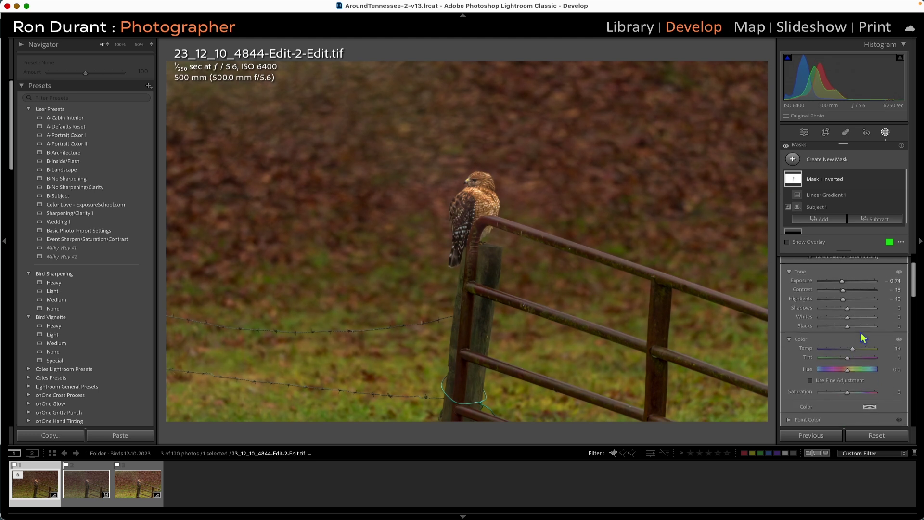
scroll(862, 336, down, 15)
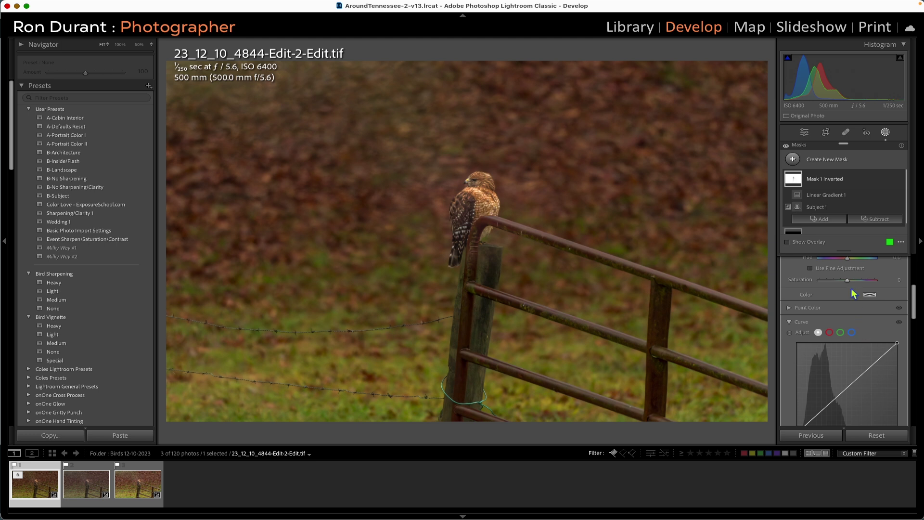
scroll(853, 284, down, 12)
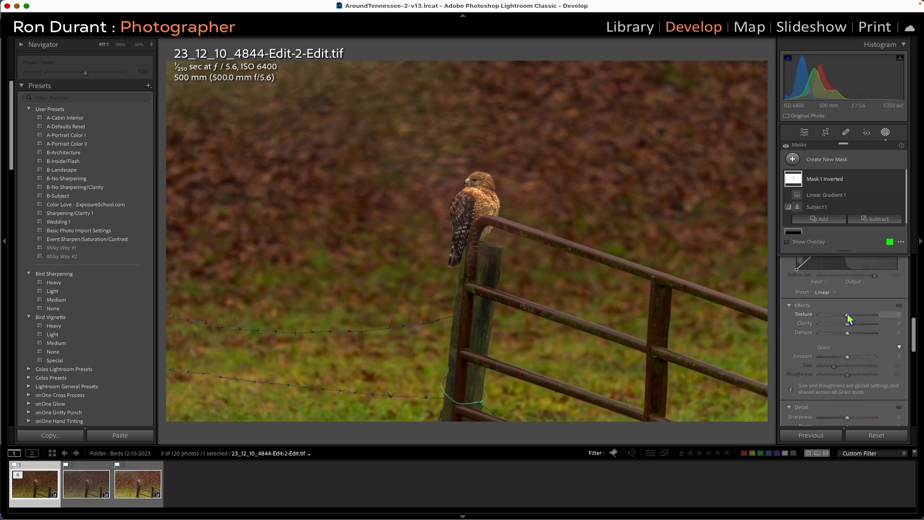
drag(847, 314, 844, 314)
Close the masking adjustments and bring up the Crop Overlay on Edit-2-Edit.tif.
click(887, 133)
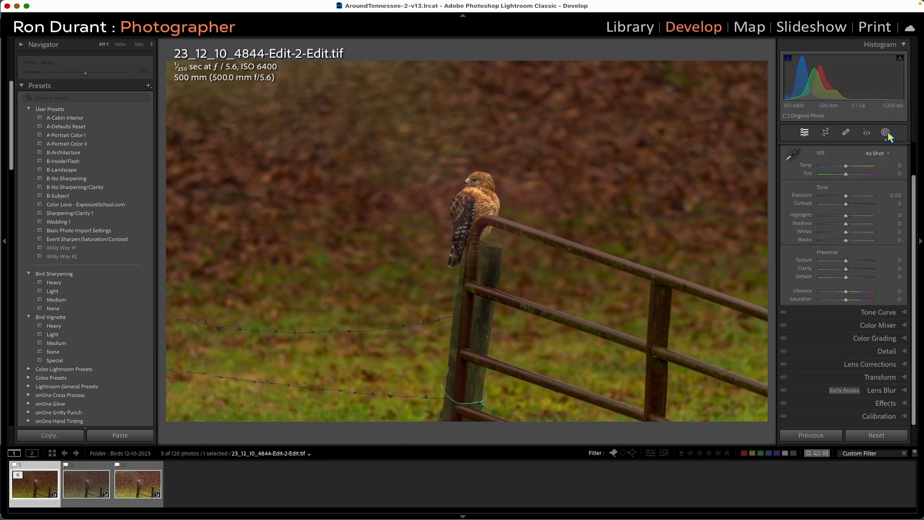
scroll(848, 174, up, 2)
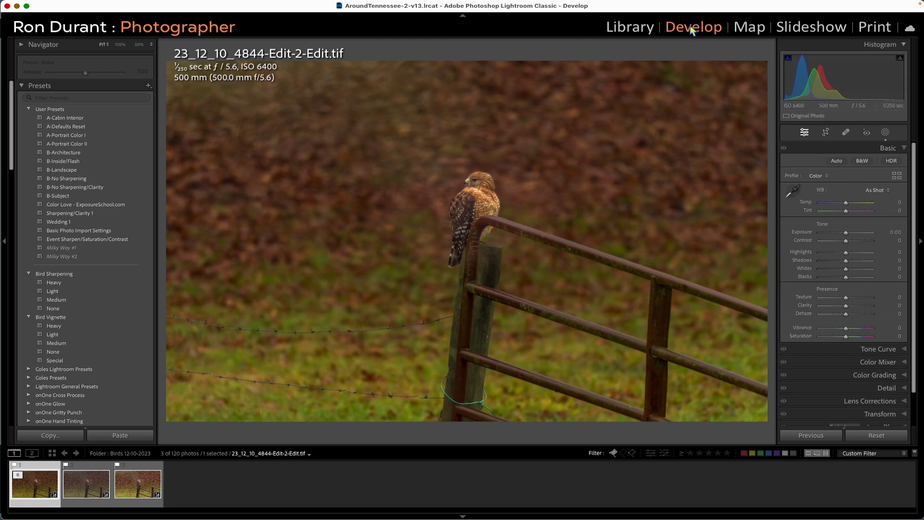
click(826, 132)
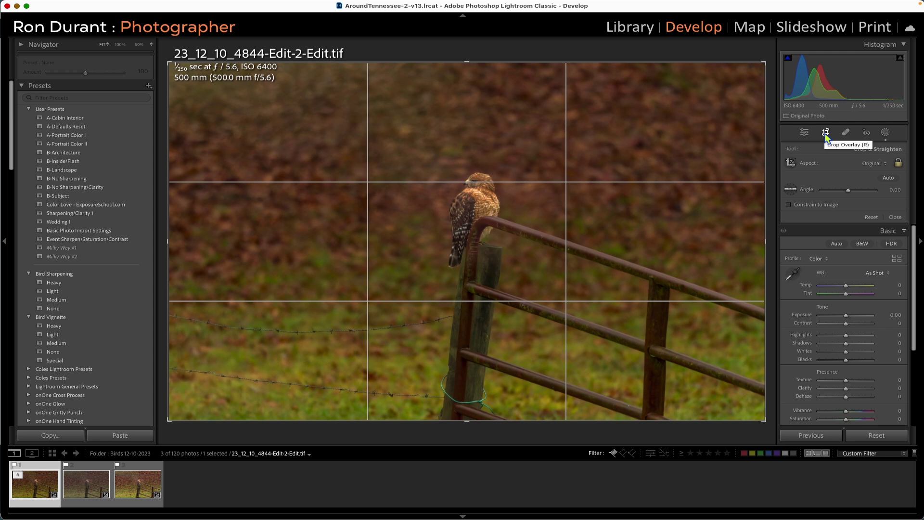
Crop to a portrait frame with the top edge tightened around the hawk, then inspect at 100%.
key(x)
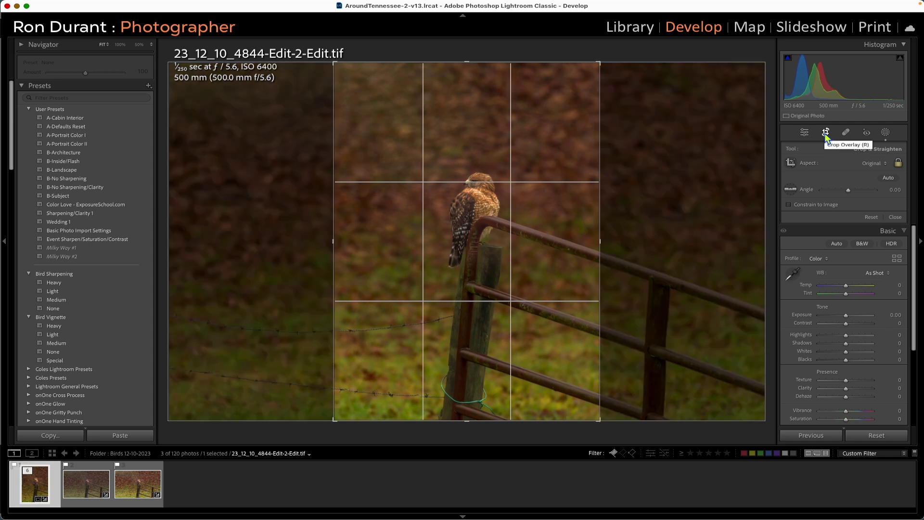
key(x)
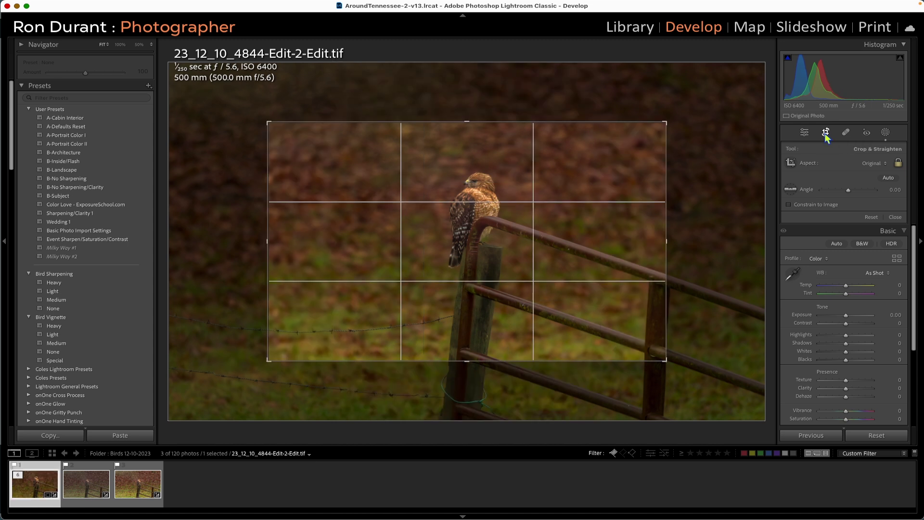
key(x)
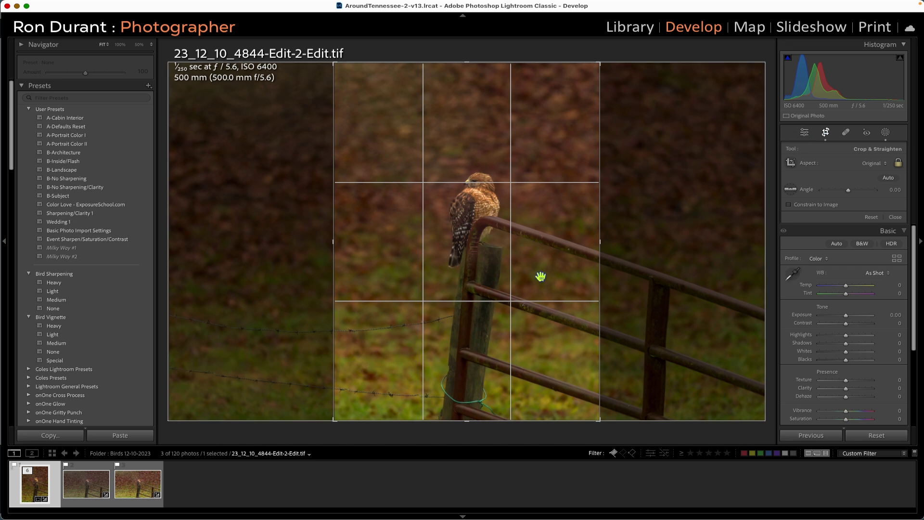
drag(463, 60, 462, 91)
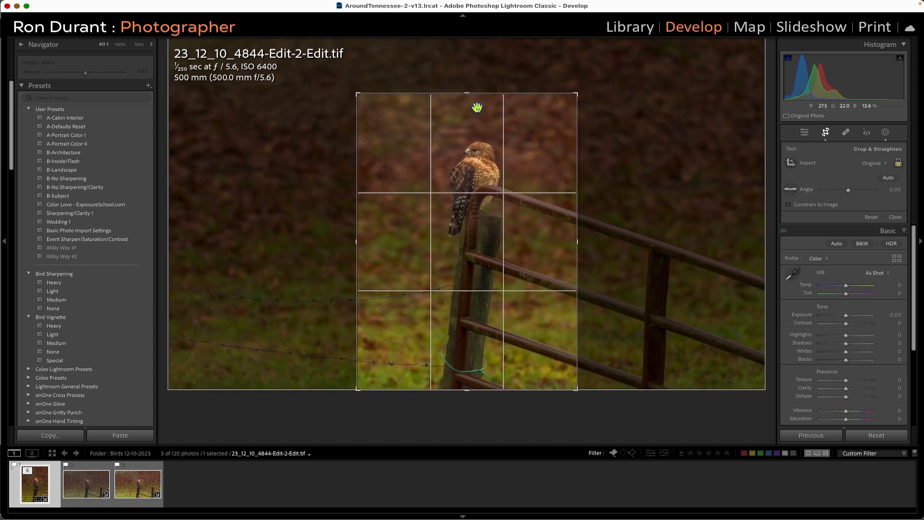
key(Return)
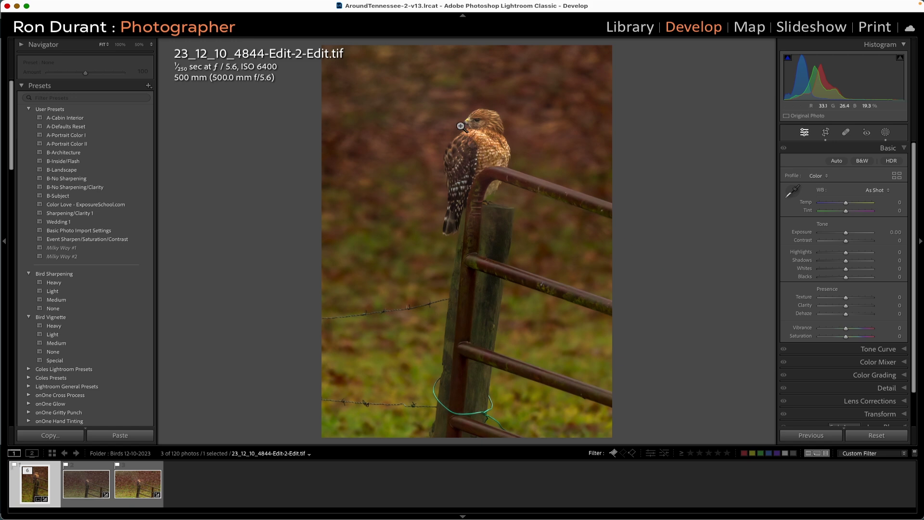
click(480, 130)
click(480, 130)
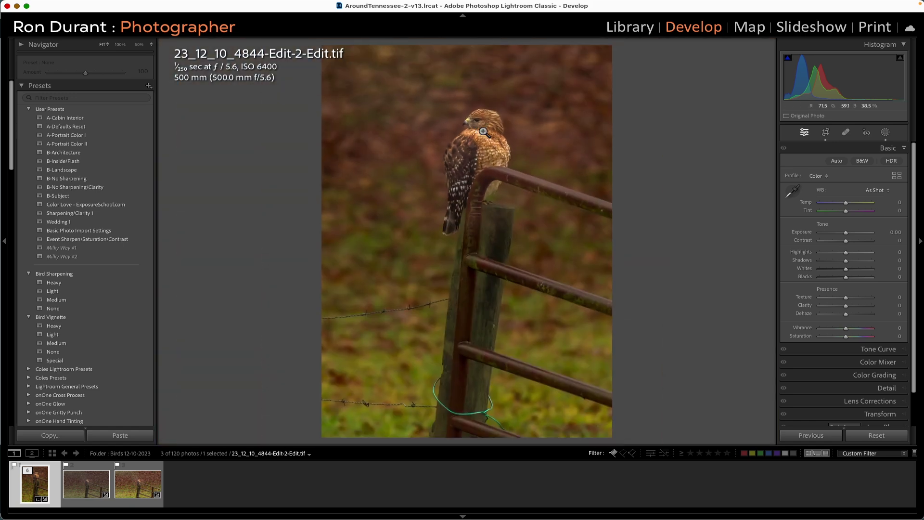